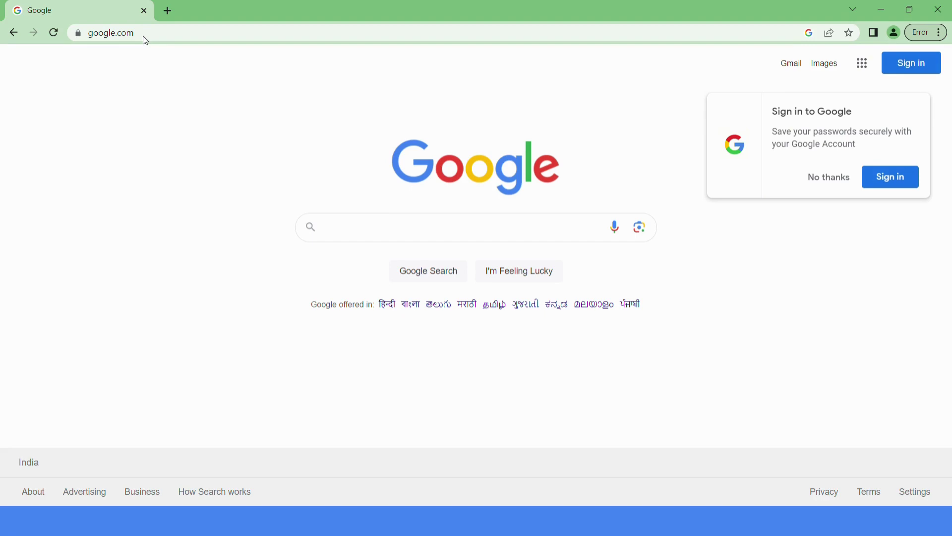
# Search Google for 'google ads'.
pyautogui.click(522, 237)
pyautogui.write('google ads')
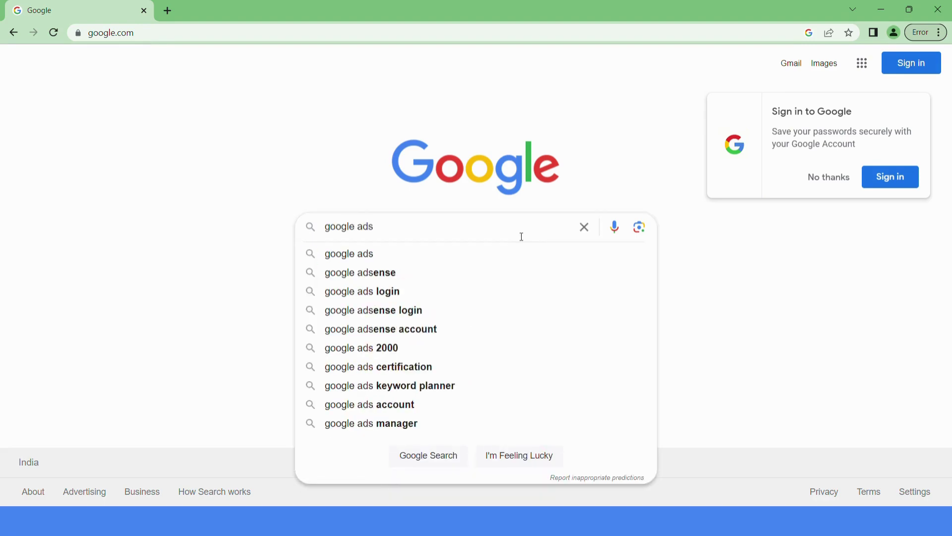
pyautogui.press('Return')
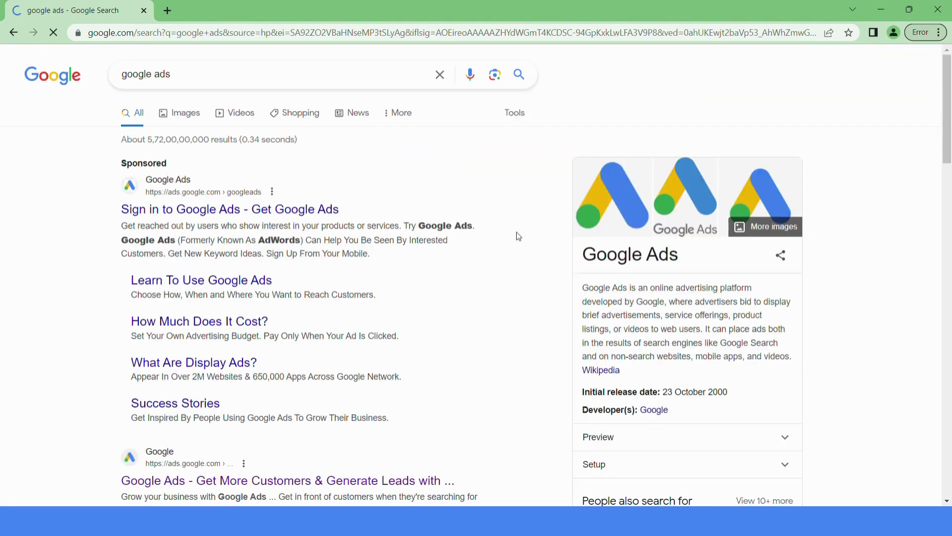
# Open the Google Ads site, start signup, and sign in with the account e-mail and password.
pyautogui.click(220, 481)
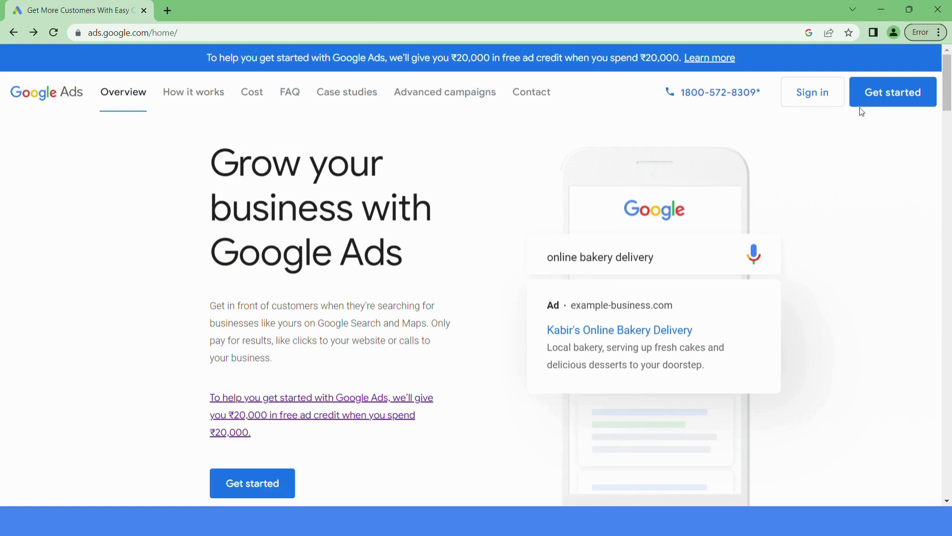
pyautogui.click(881, 105)
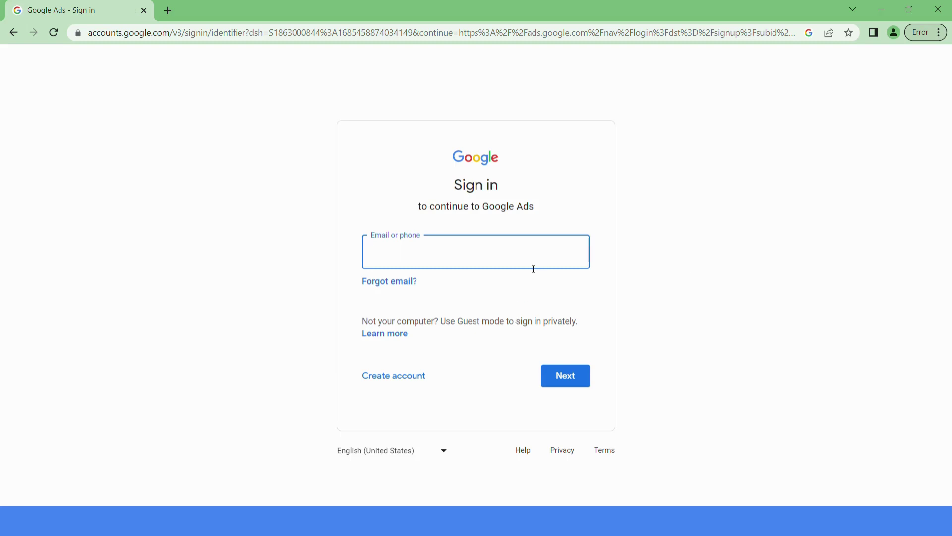
pyautogui.hotkey('ctrl', 'v')
pyautogui.click(576, 373)
pyautogui.click(573, 367)
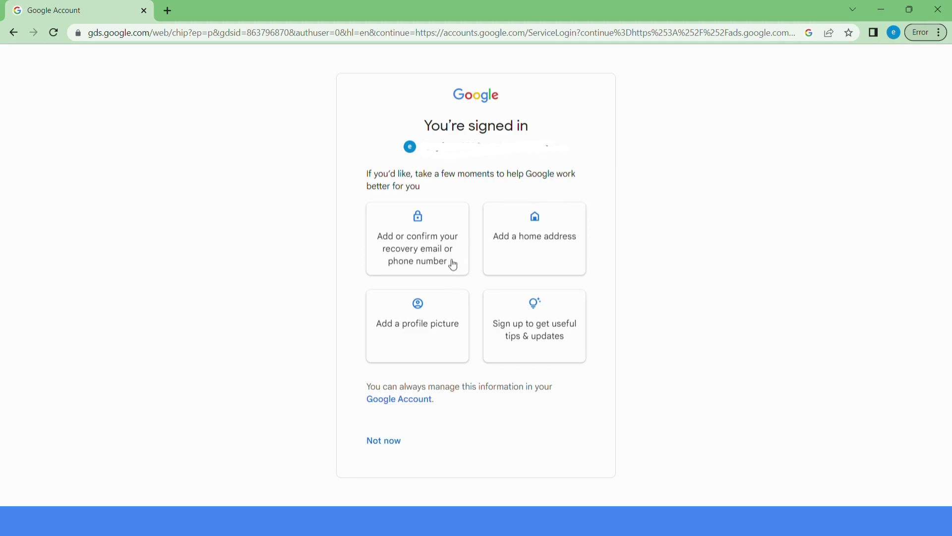
# Skip suggestions and the first campaign, decline expert phone guidance, and submit the India/INR business info.
pyautogui.click(393, 446)
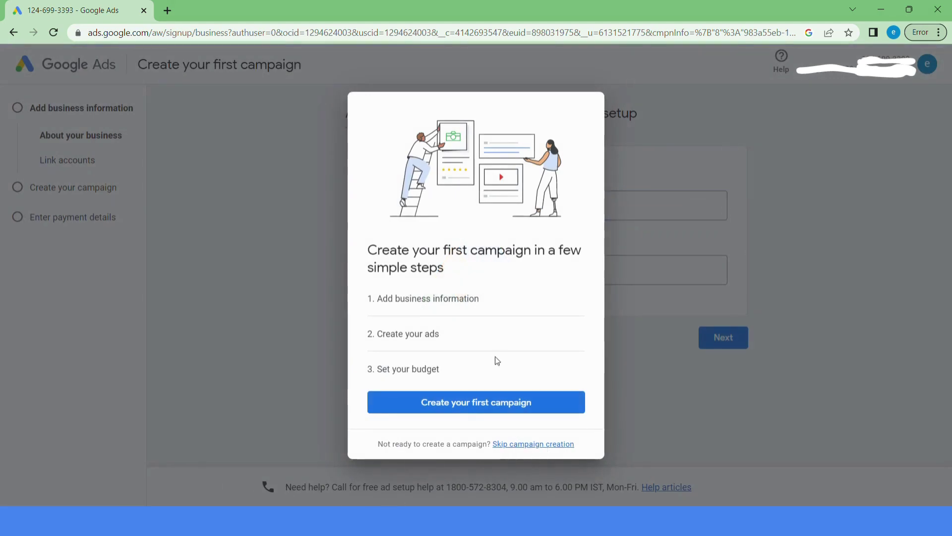
pyautogui.click(546, 446)
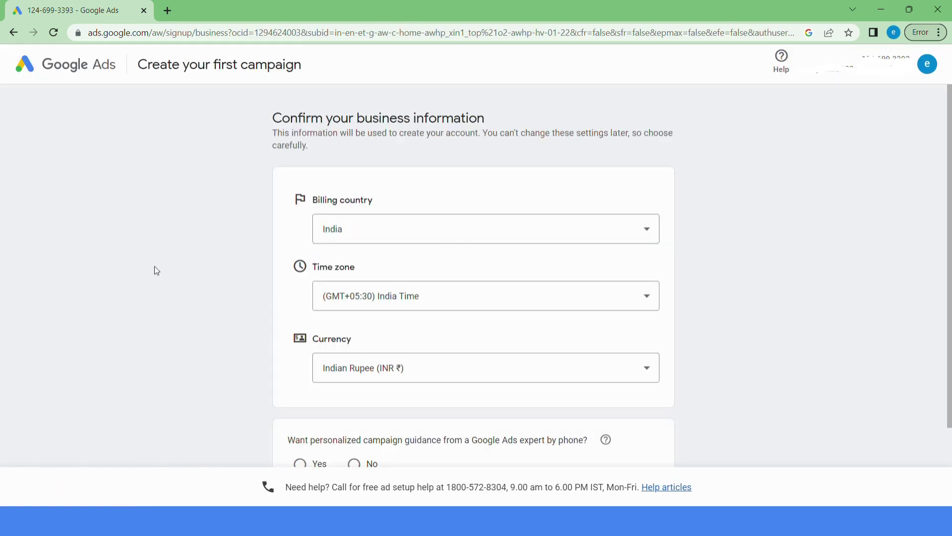
pyautogui.scroll(-3, 154, 267)
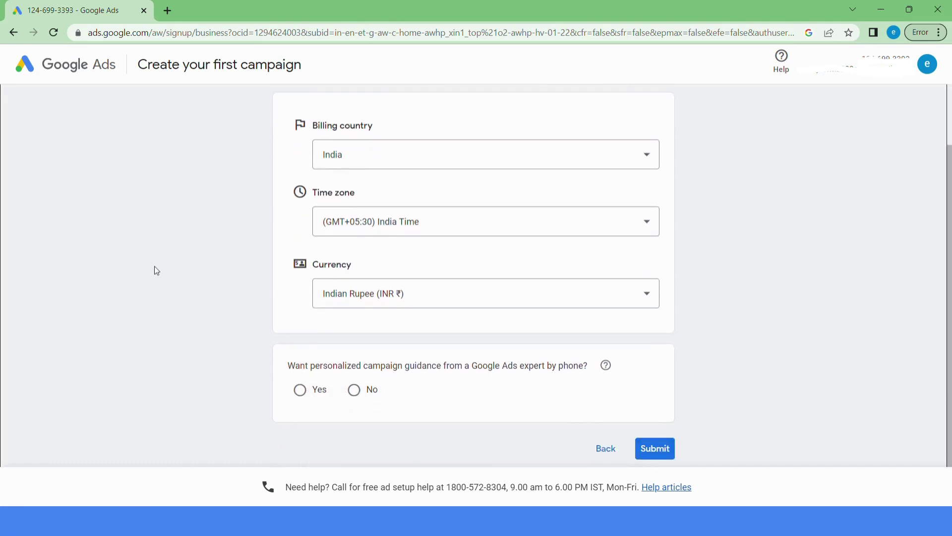
pyautogui.scroll(-1, 156, 270)
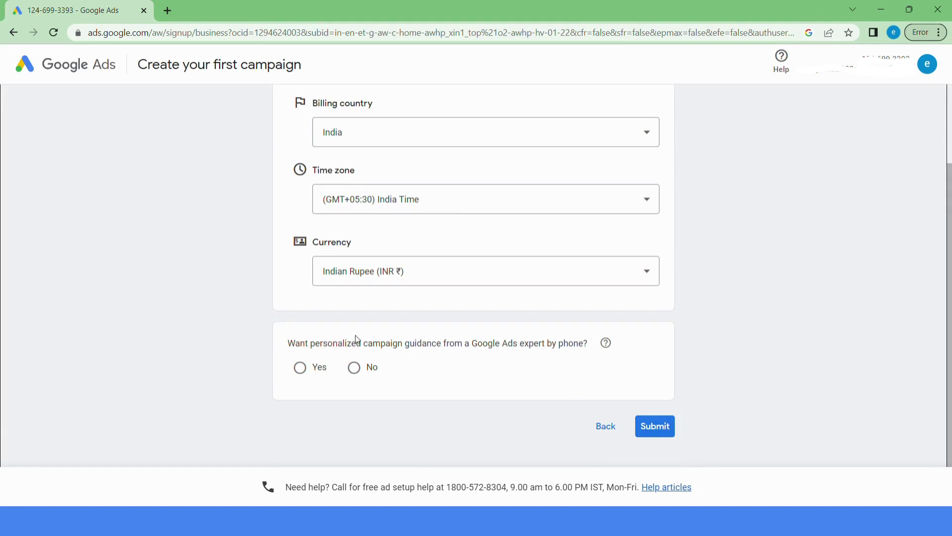
pyautogui.click(369, 374)
pyautogui.click(654, 428)
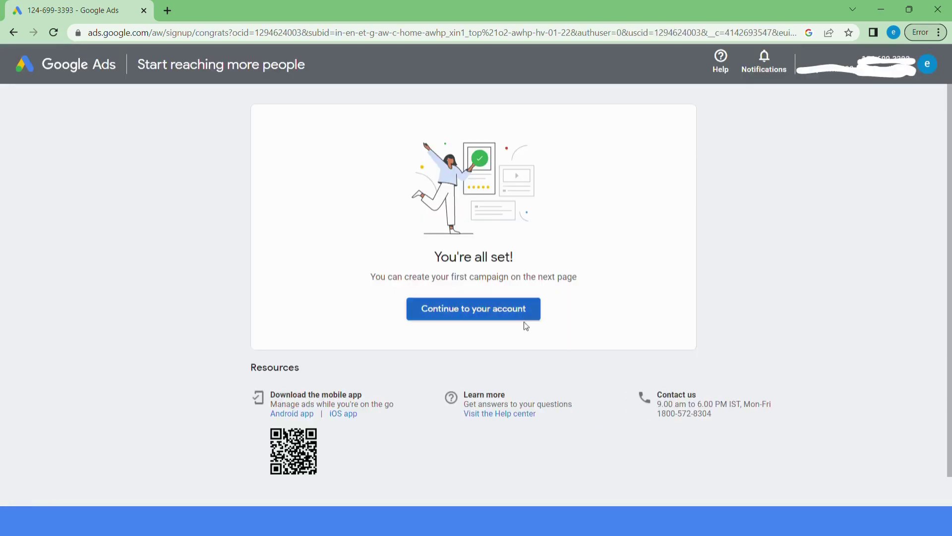
# Enter the new account and go to Billing setups under Tools and settings.
pyautogui.click(513, 315)
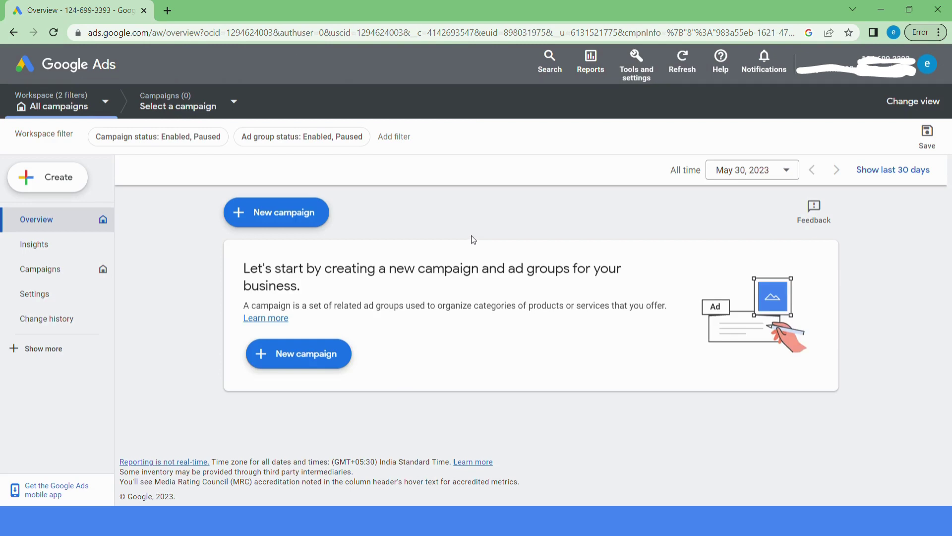
pyautogui.click(649, 76)
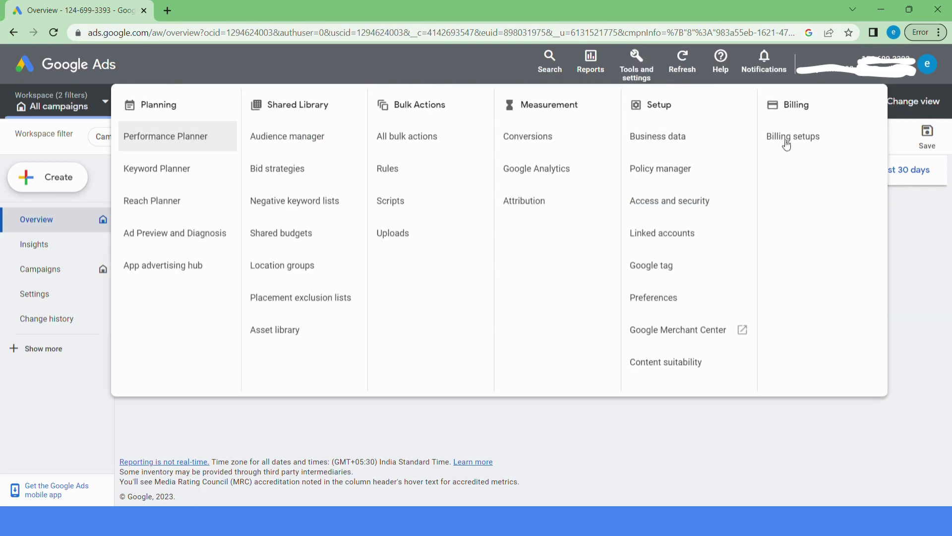
pyautogui.click(806, 139)
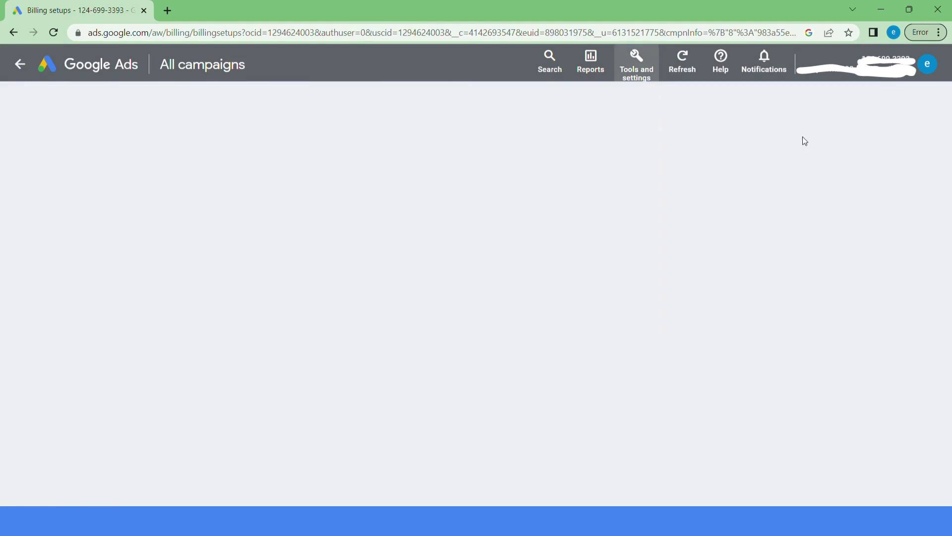
# Set the billing account type to Organization after briefly trying Individual.
pyautogui.scroll(3, 341, 272)
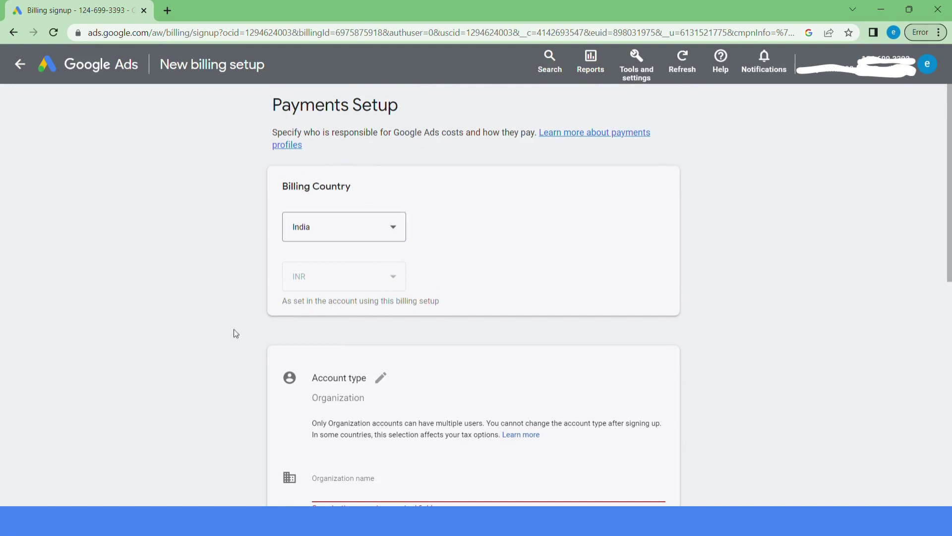
pyautogui.scroll(-1, 234, 329)
pyautogui.scroll(-1, 233, 328)
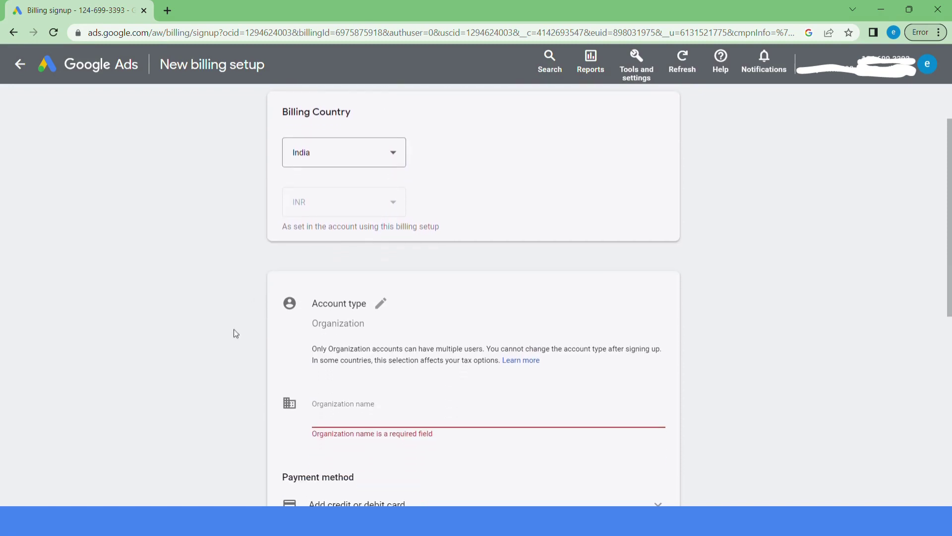
pyautogui.click(382, 304)
pyautogui.click(432, 327)
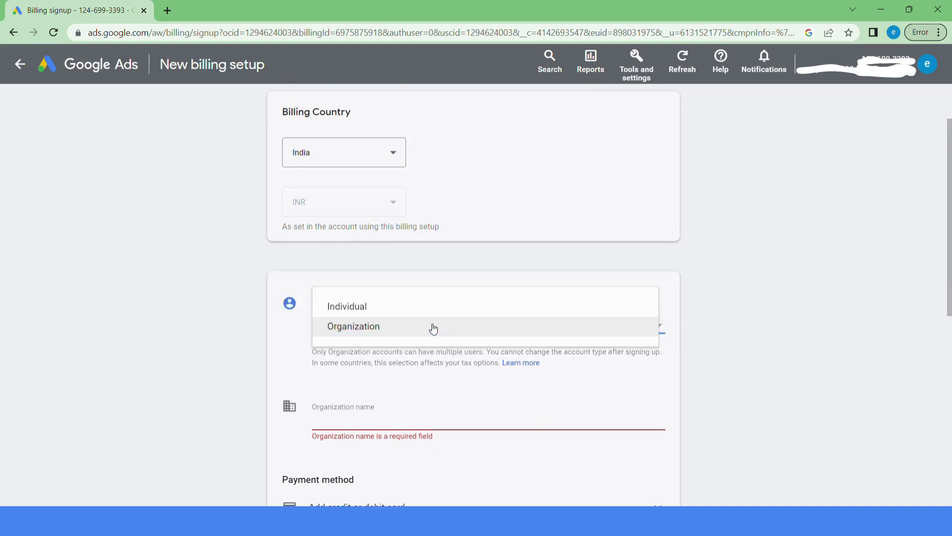
pyautogui.click(392, 323)
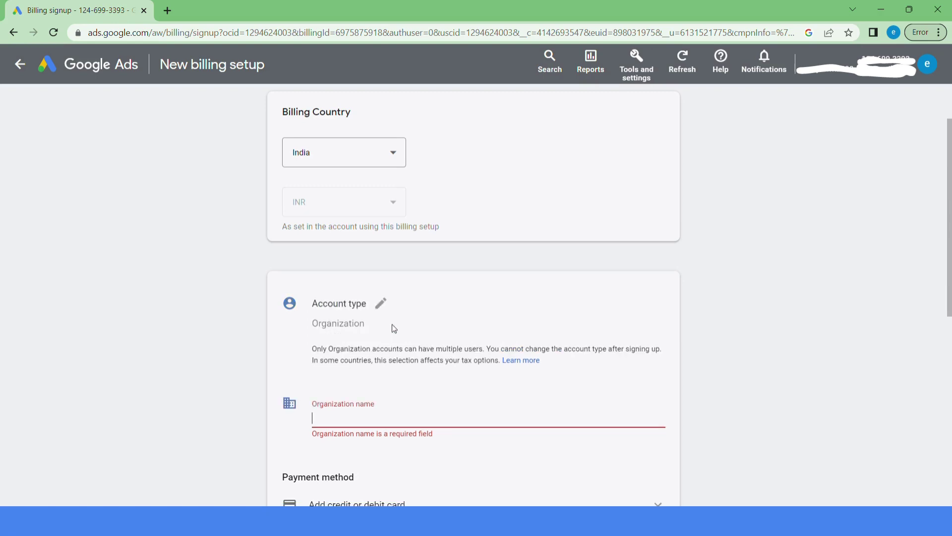
pyautogui.scroll(-1, 238, 366)
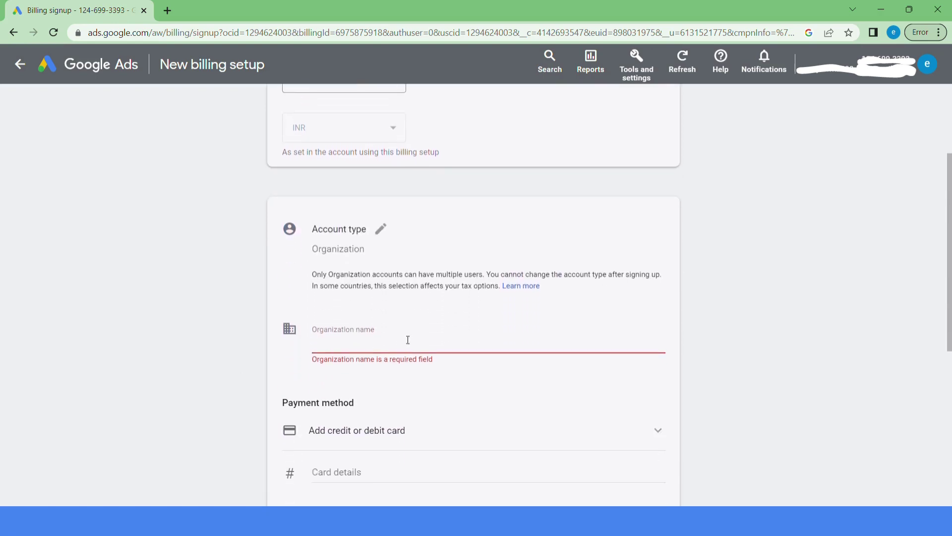
pyautogui.click(381, 229)
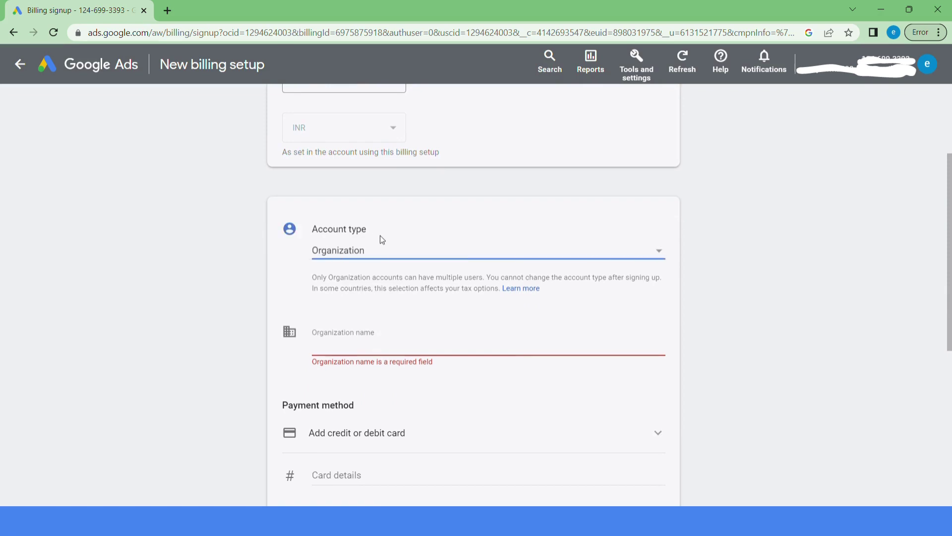
pyautogui.click(382, 254)
pyautogui.click(369, 235)
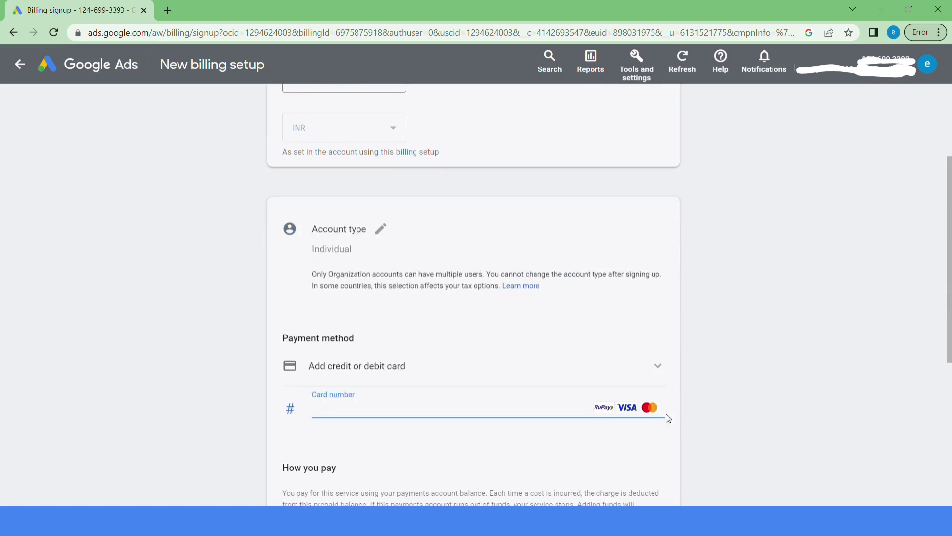
pyautogui.click(381, 229)
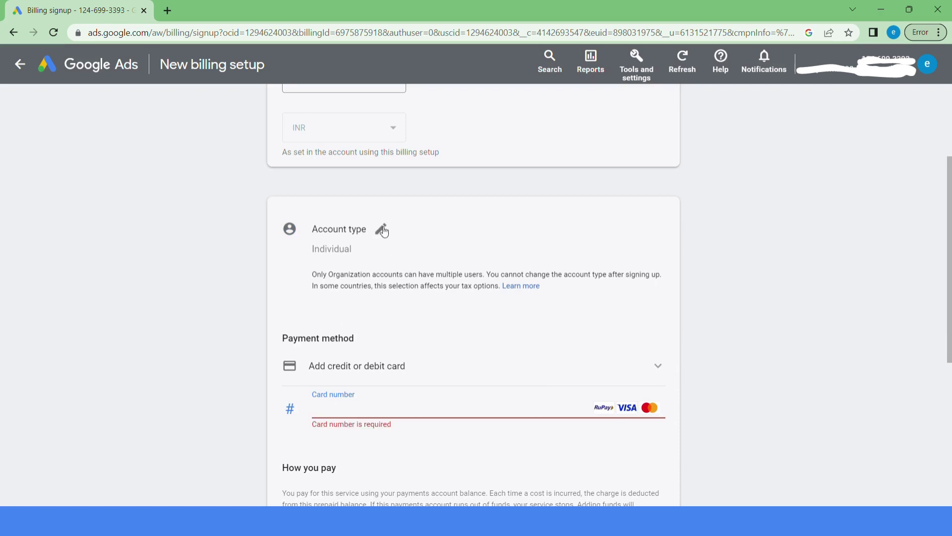
pyautogui.click(387, 255)
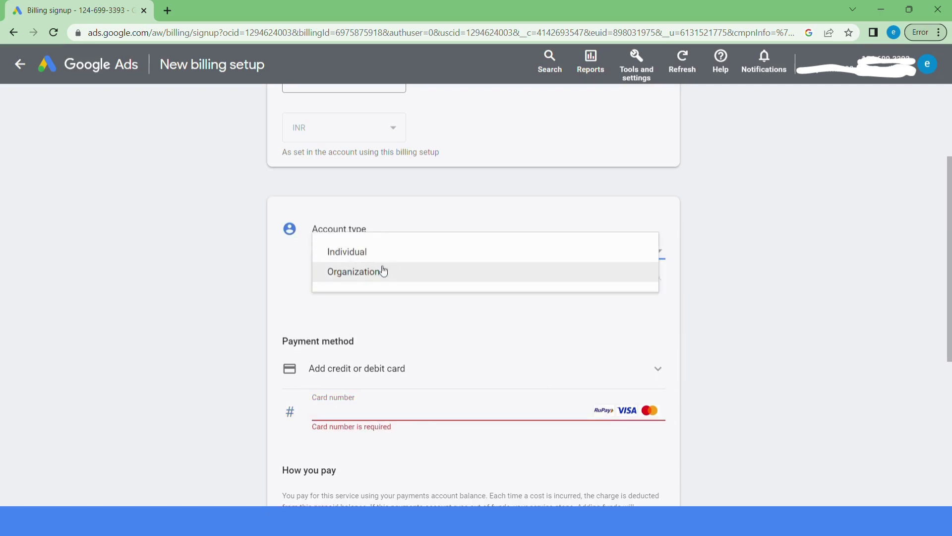
pyautogui.click(383, 272)
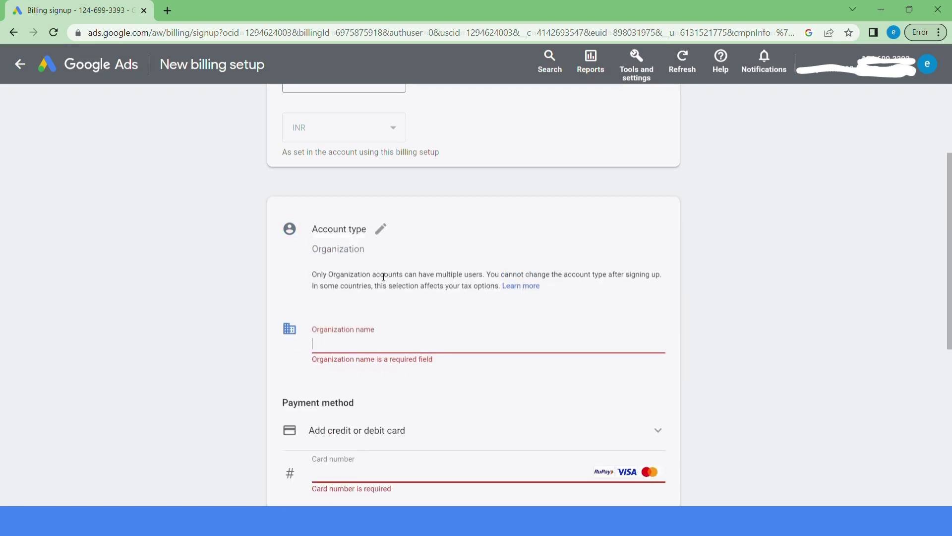
# Enter 'B Brand' as the organization name.
pyautogui.click(189, 342)
pyautogui.click(387, 348)
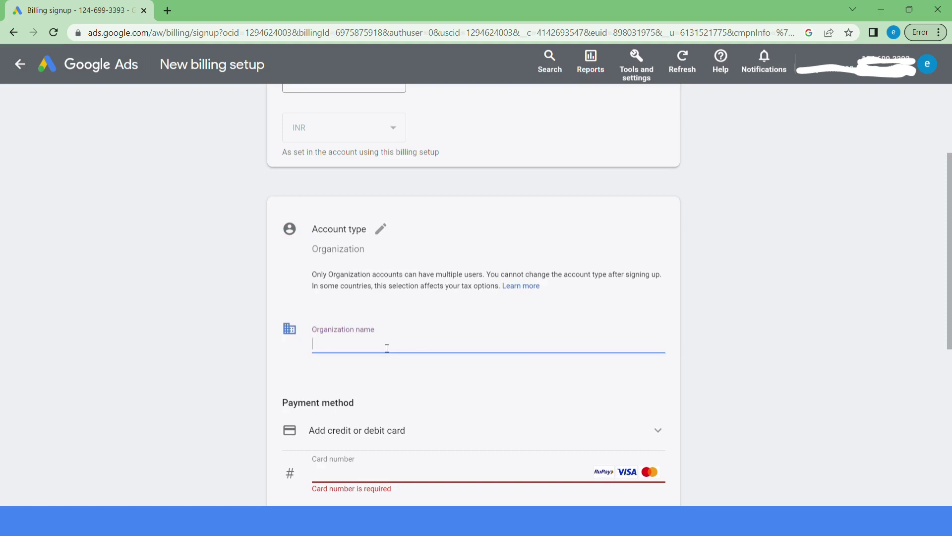
pyautogui.write('B BRandd')
pyautogui.press('BackSpace')
pyautogui.press('BackSpace')
pyautogui.press('BackSpace')
pyautogui.press('BackSpace')
pyautogui.press('BackSpace')
pyautogui.write('rad')
pyautogui.press('BackSpace')
pyautogui.write('nd')
pyautogui.click(351, 290)
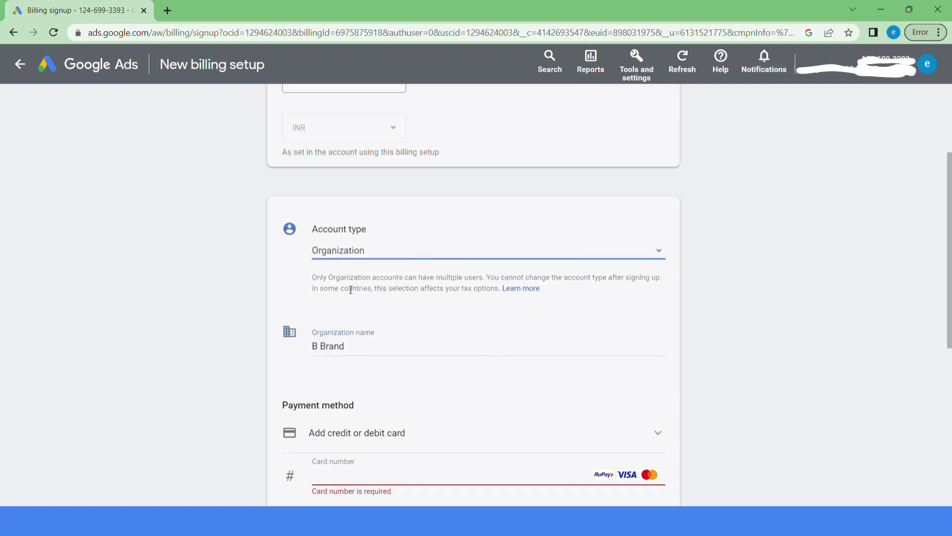
pyautogui.scroll(-3, 103, 318)
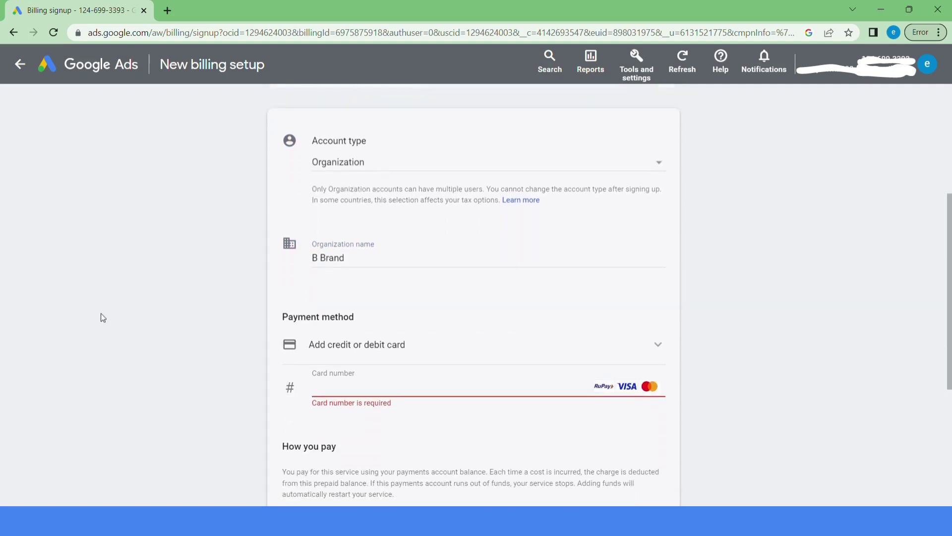
# Switch the payment method from card to NetBanking.
pyautogui.click(332, 329)
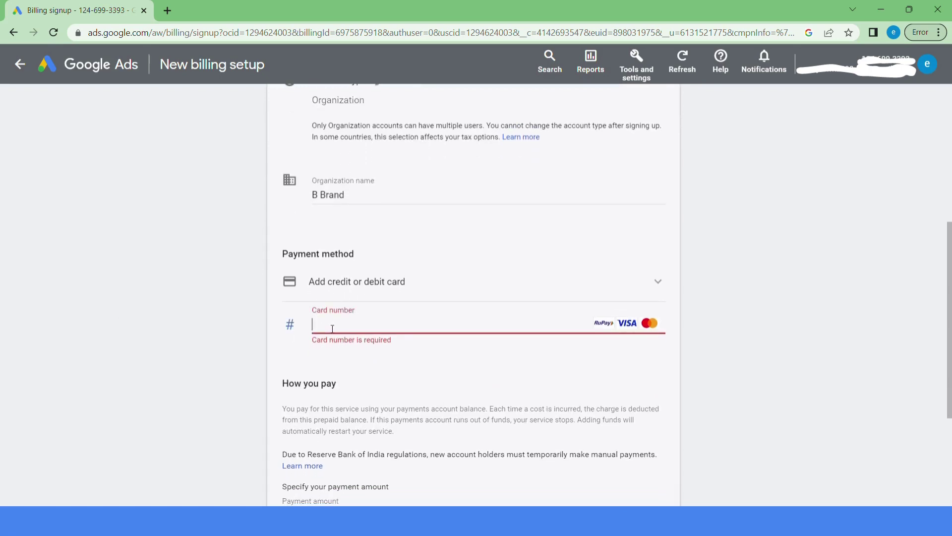
pyautogui.click(424, 292)
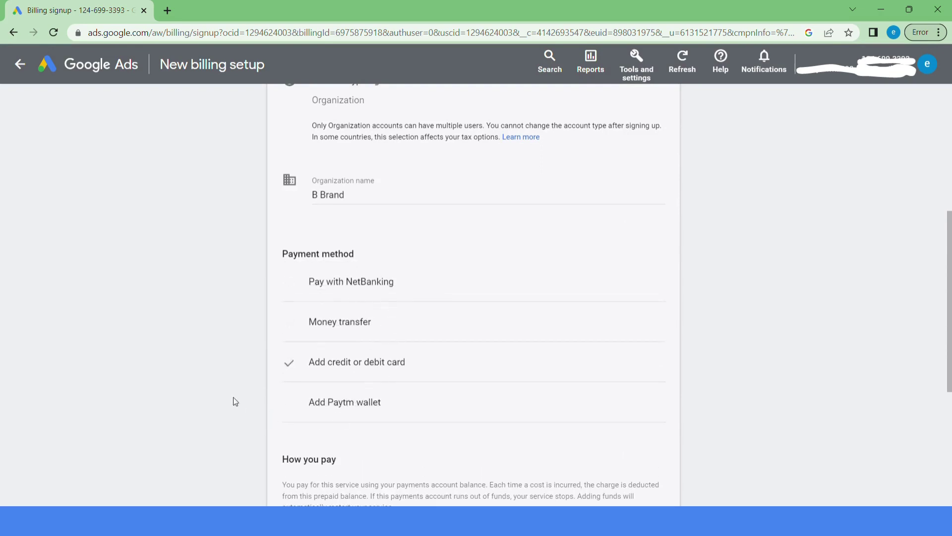
pyautogui.scroll(-2, 234, 400)
pyautogui.scroll(-3, 235, 400)
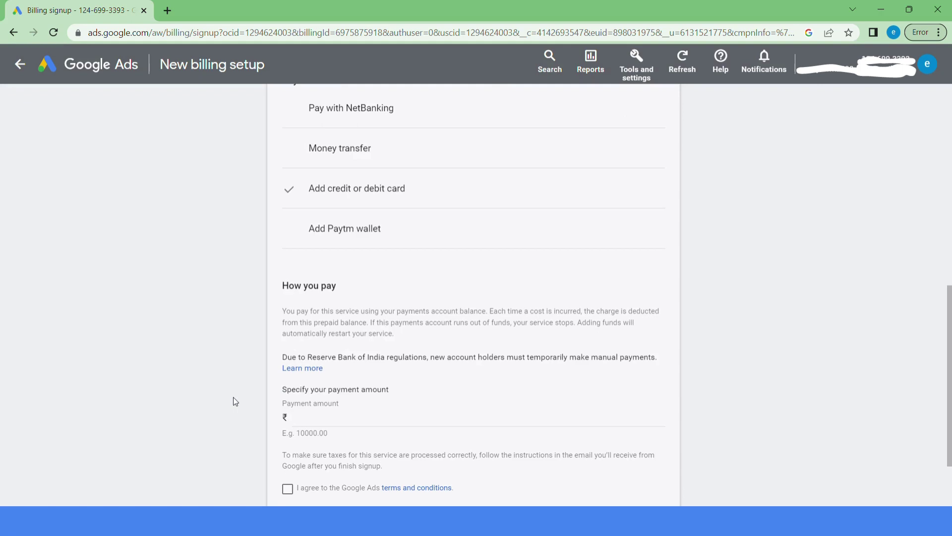
pyautogui.scroll(2, 233, 398)
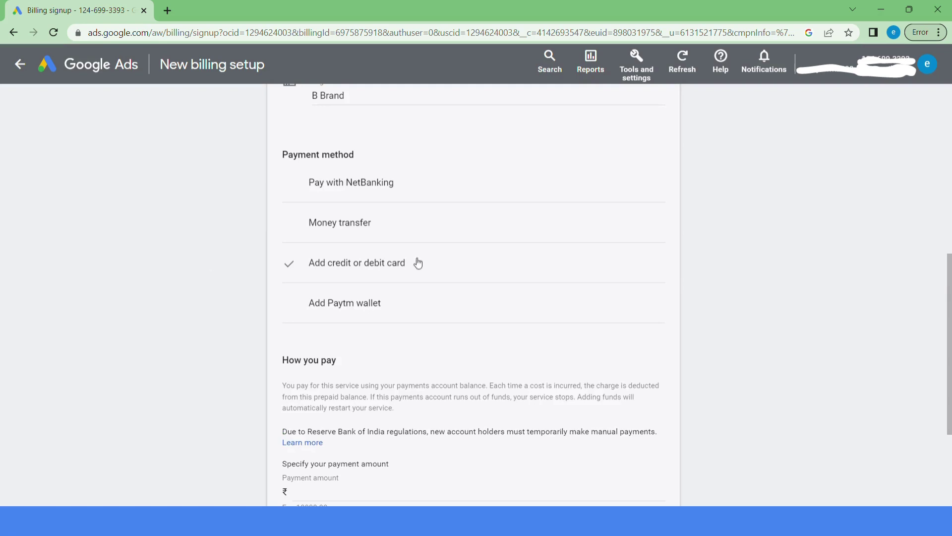
pyautogui.click(388, 192)
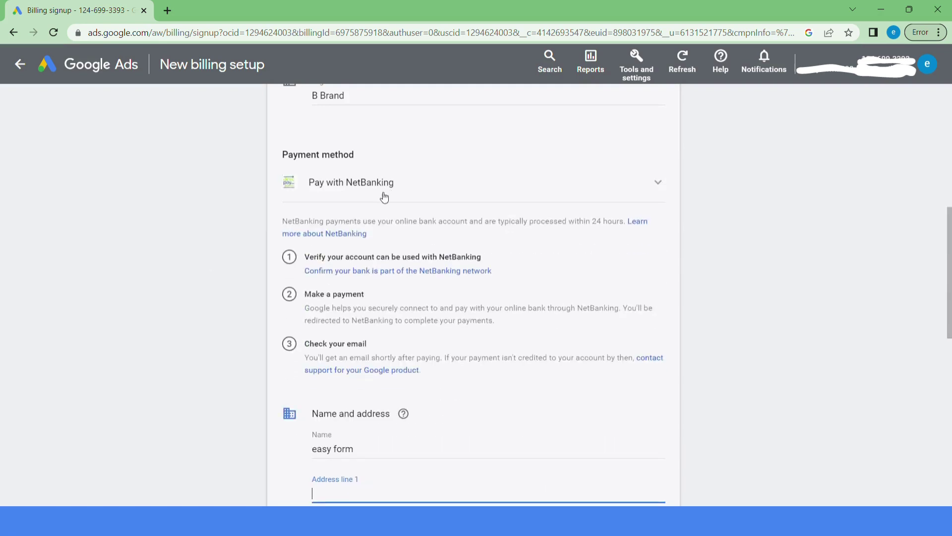
pyautogui.scroll(-2, 177, 309)
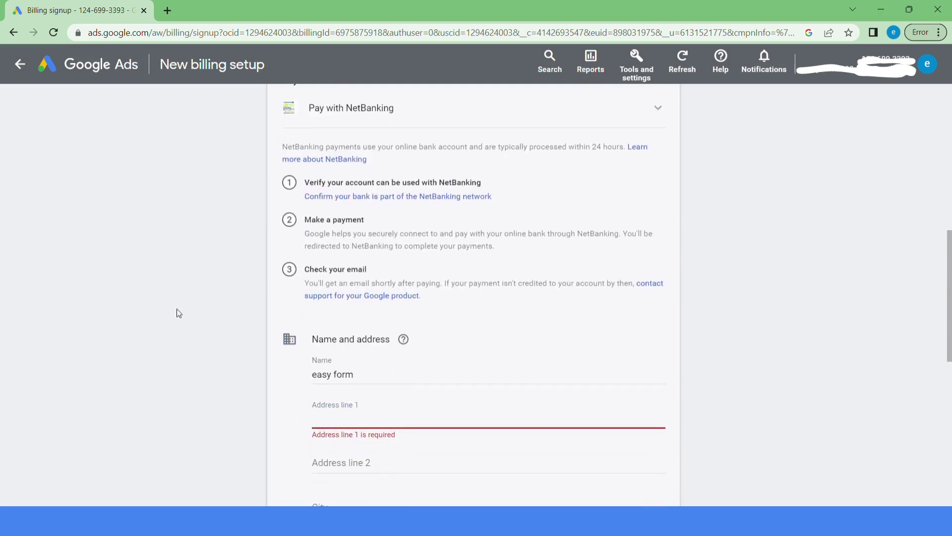
pyautogui.scroll(-4, 360, 417)
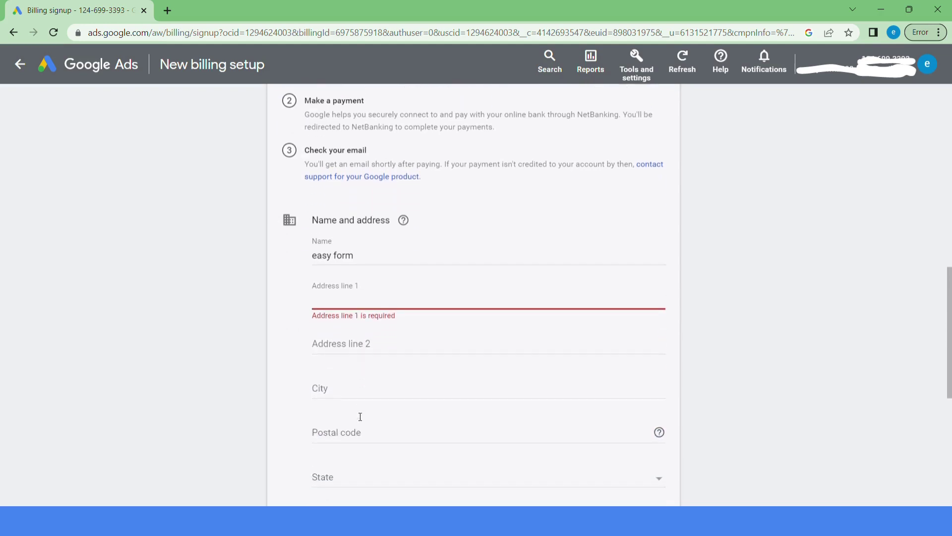
pyautogui.scroll(-5, 360, 417)
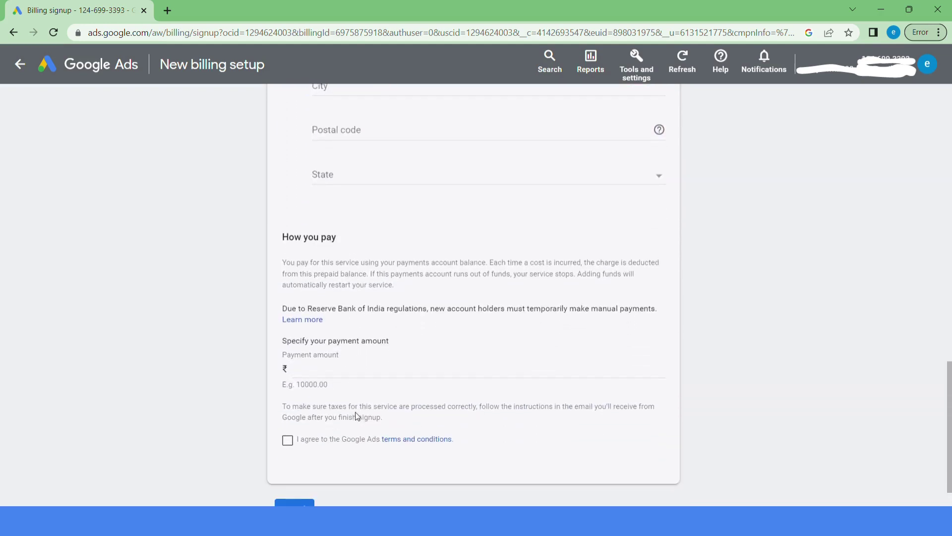
pyautogui.click(324, 348)
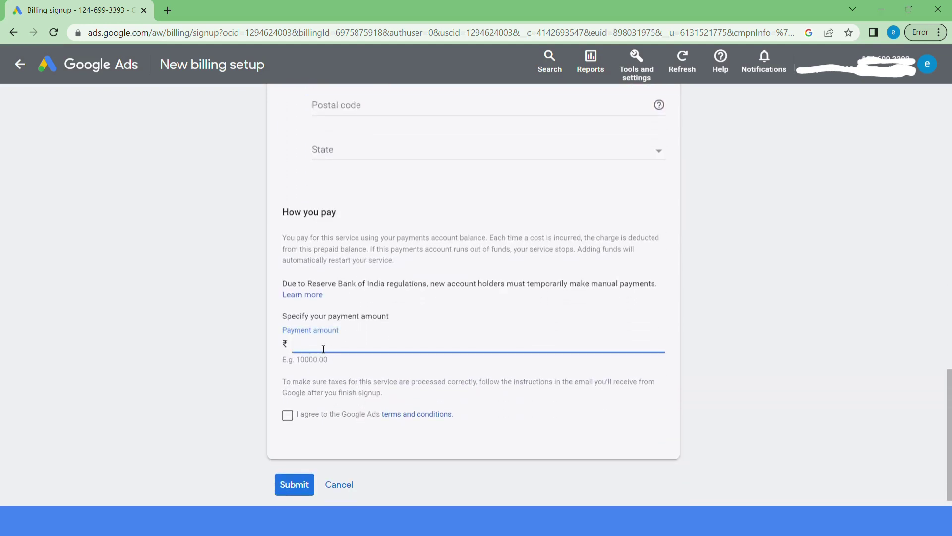
pyautogui.click(195, 219)
pyautogui.scroll(2, 195, 219)
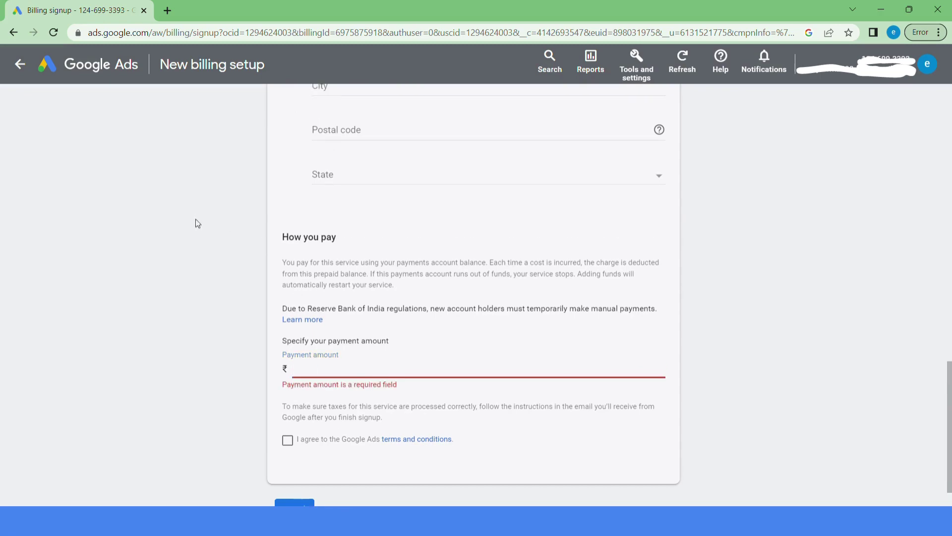
pyautogui.scroll(9, 195, 219)
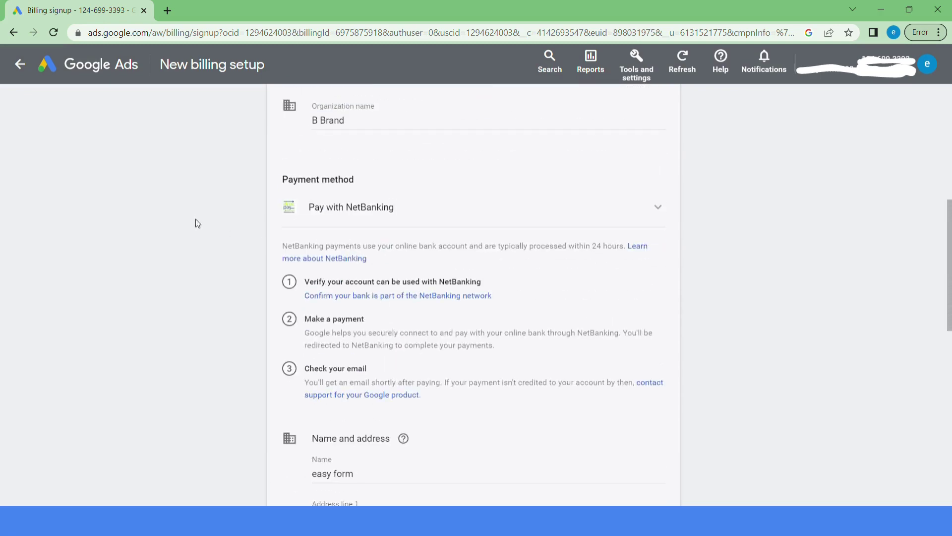
pyautogui.scroll(-3, 196, 219)
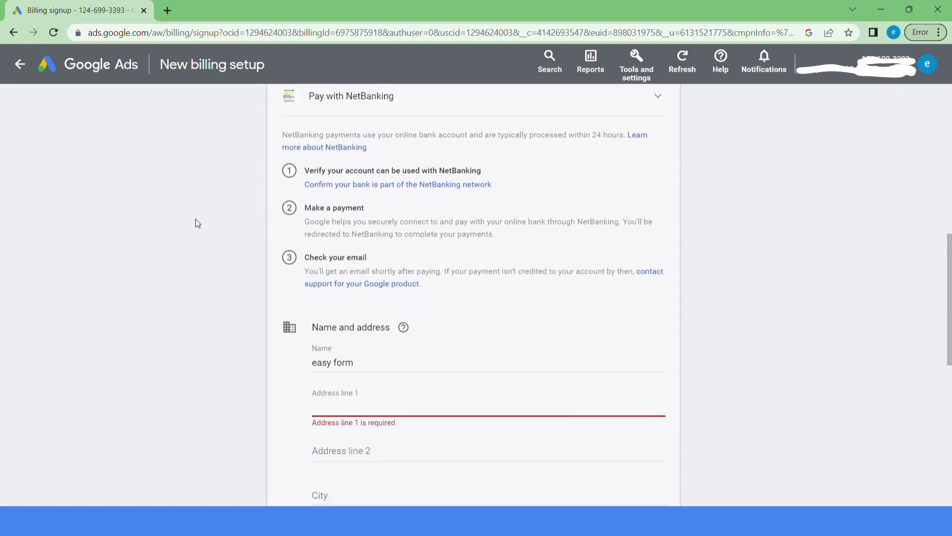
pyautogui.scroll(-1, 195, 223)
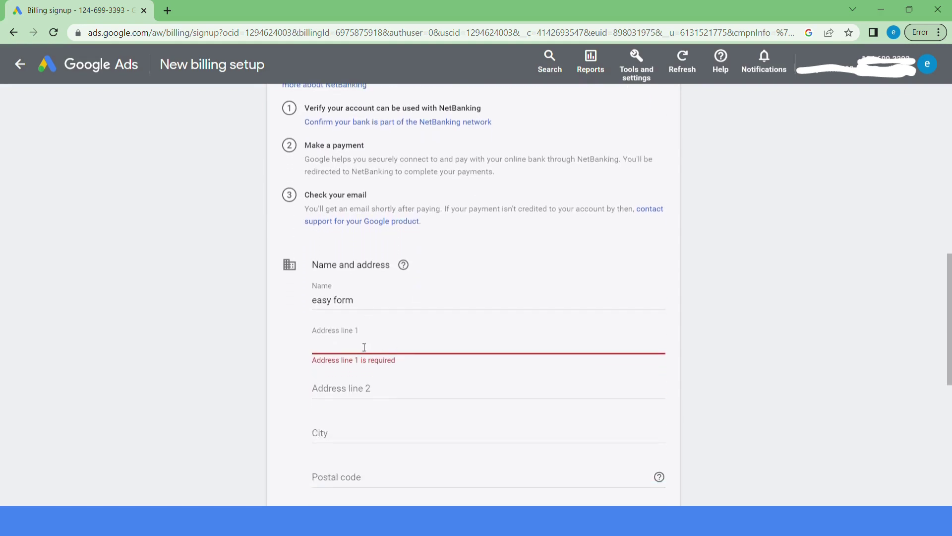
# Fill in the billing name, address line 1 'Virugambakkam, chennai' and address line 2 '600092'.
pyautogui.click(373, 309)
pyautogui.hotkey('ctrl', 'a')
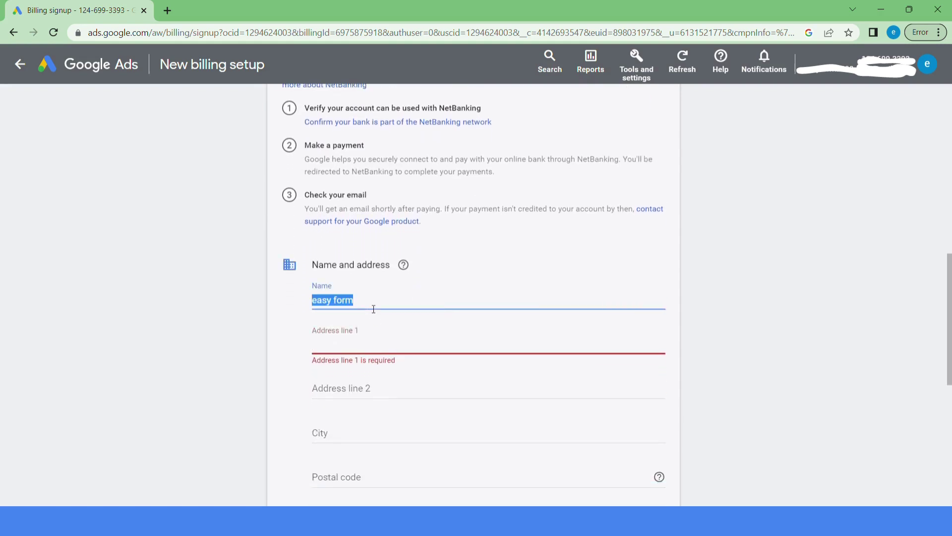
pyautogui.write('B Ba')
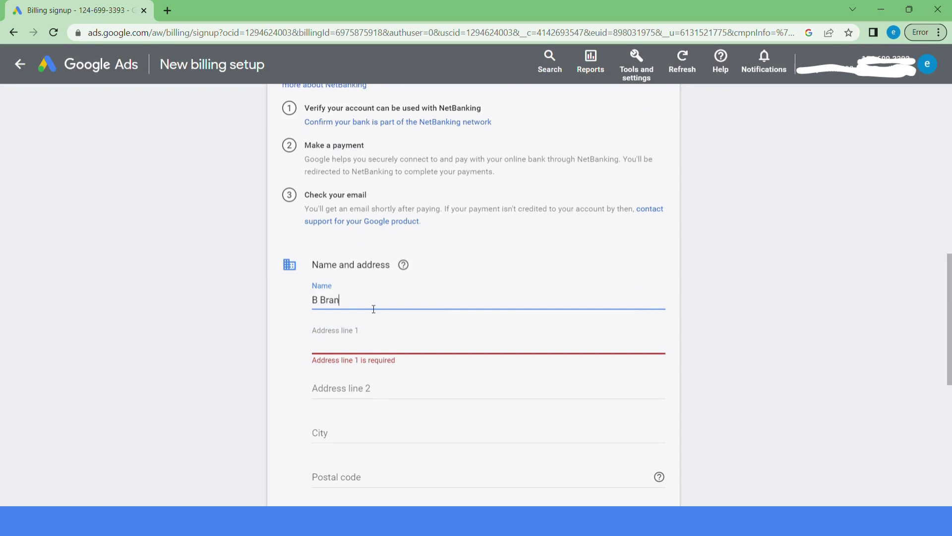
pyautogui.click(351, 349)
pyautogui.write('Vi')
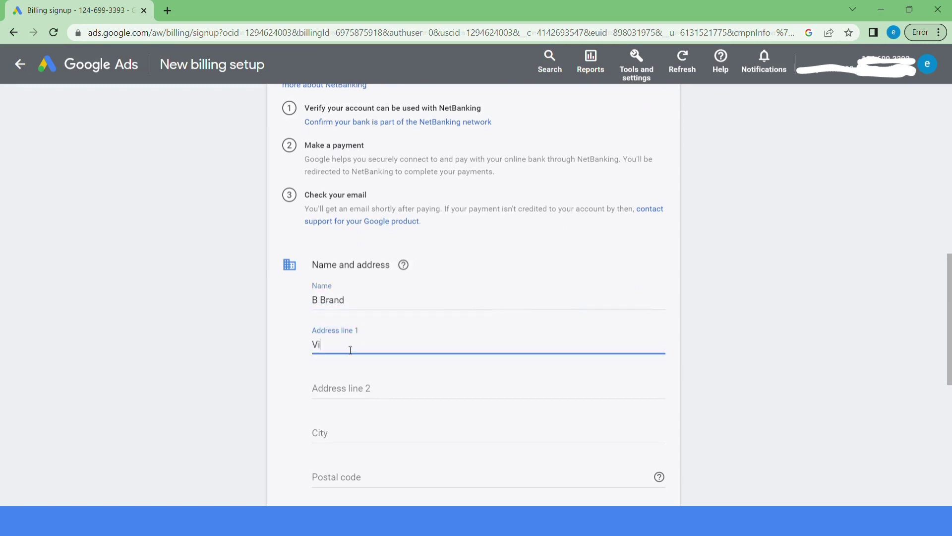
pyautogui.write('rugambakkam, chennai')
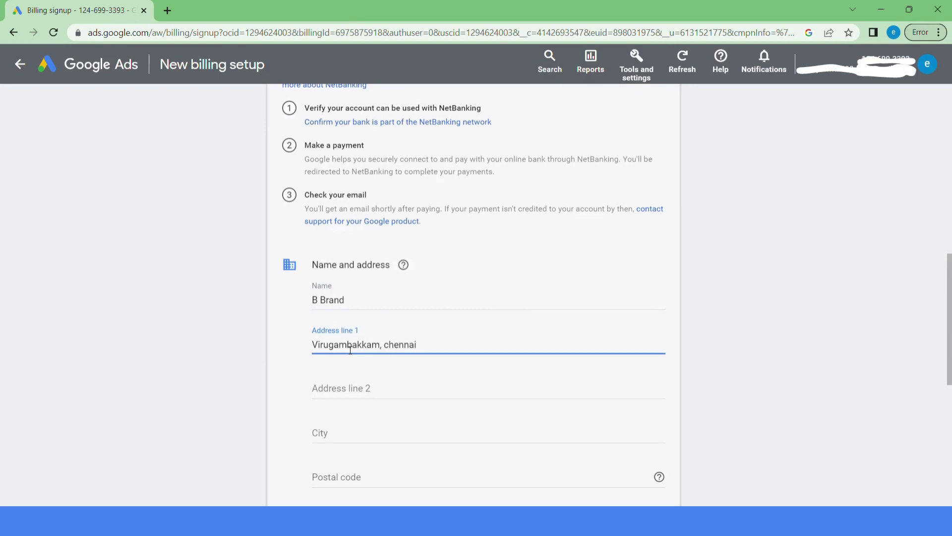
pyautogui.click(379, 392)
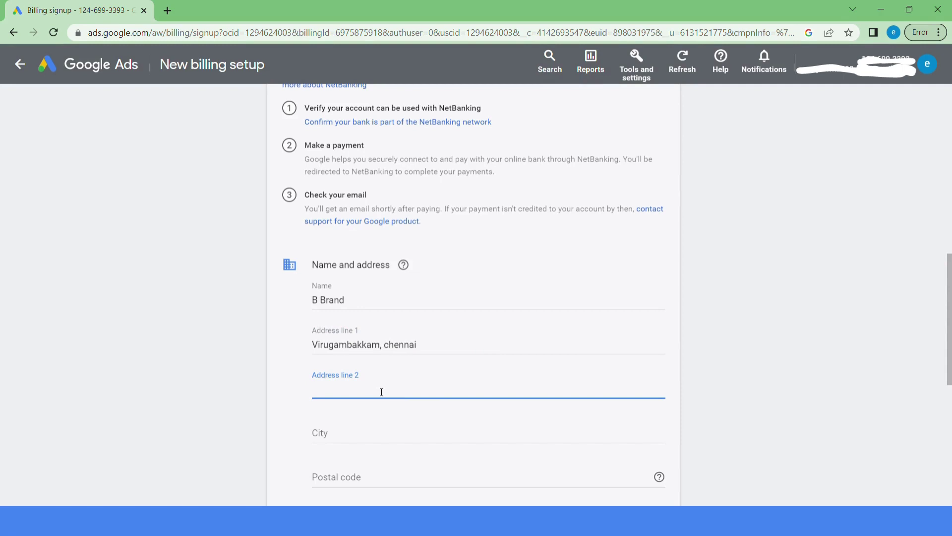
pyautogui.write('600092')
pyautogui.click(156, 416)
pyautogui.scroll(-2, 156, 417)
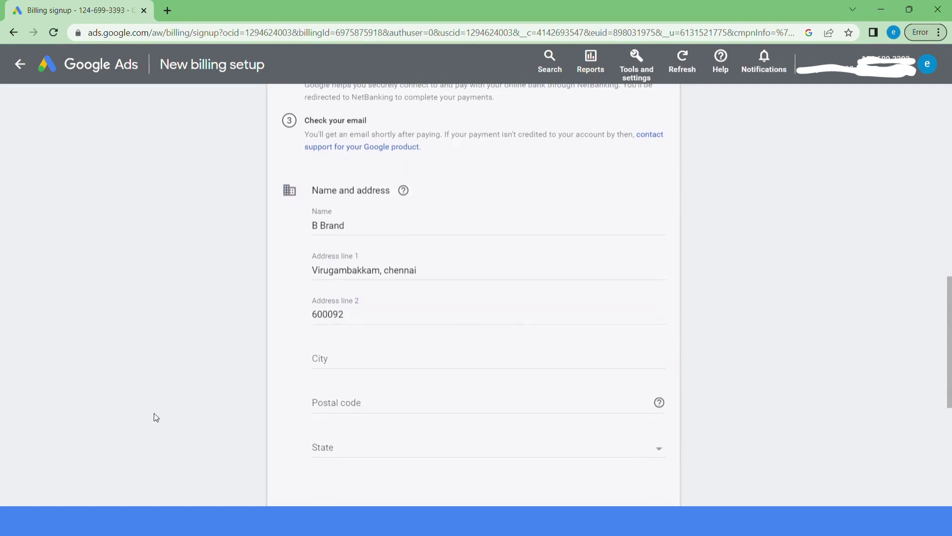
# Enter city Chennai and copy 600092 into the postal code.
pyautogui.click(351, 361)
pyautogui.write('Chennai')
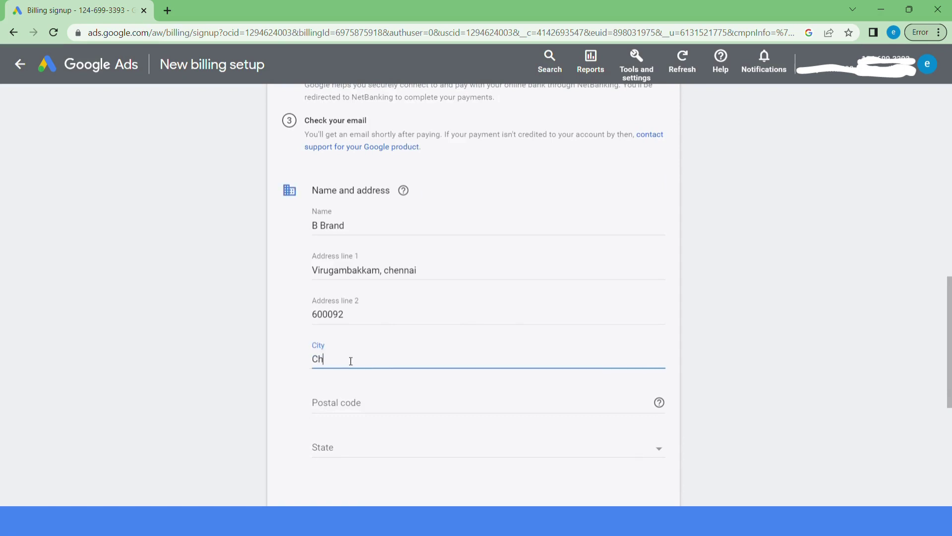
pyautogui.click(397, 406)
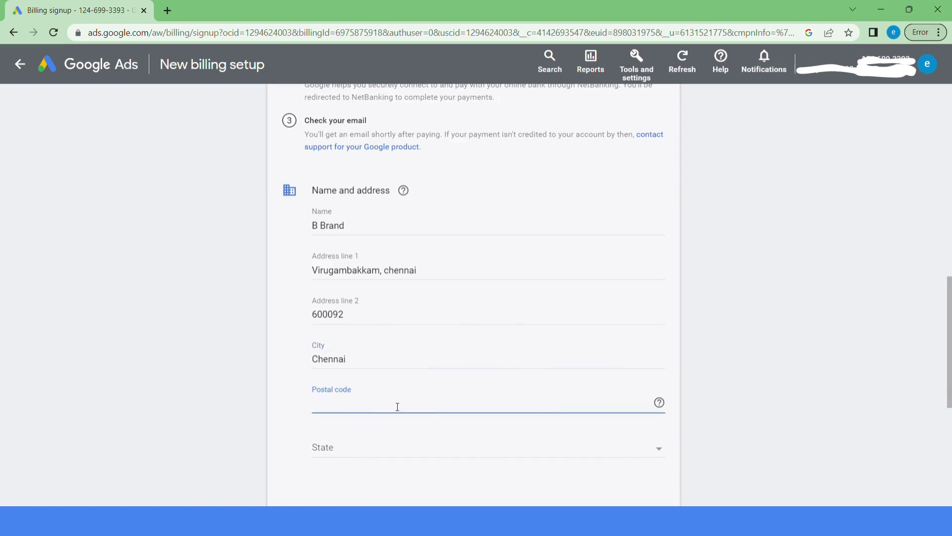
pyautogui.doubleClick(366, 319)
pyautogui.hotkey('ctrl', 'c')
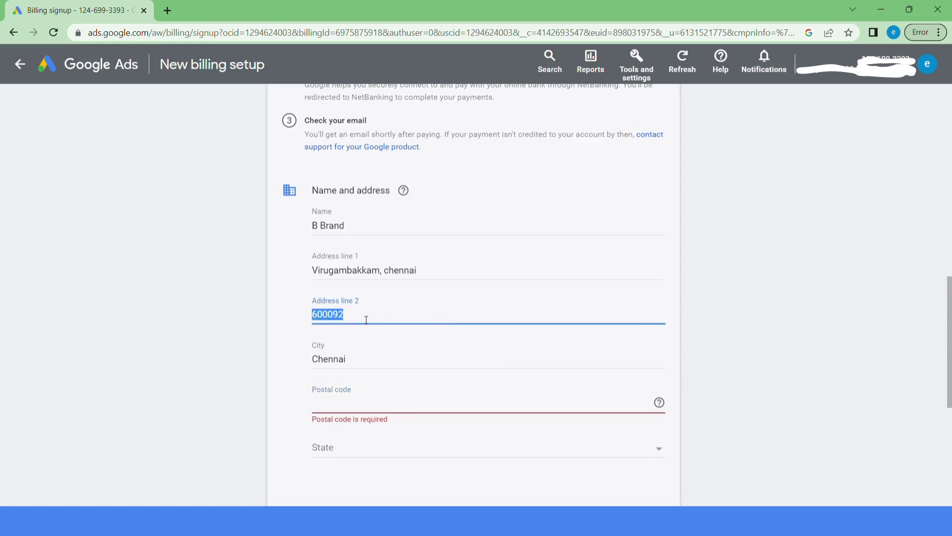
pyautogui.click(350, 406)
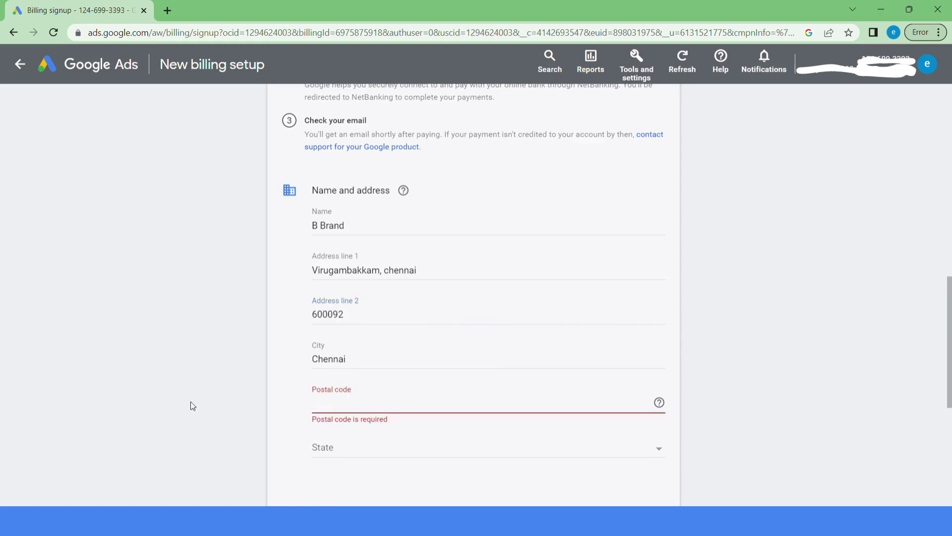
pyautogui.hotkey('ctrl', 'v')
pyautogui.click(251, 394)
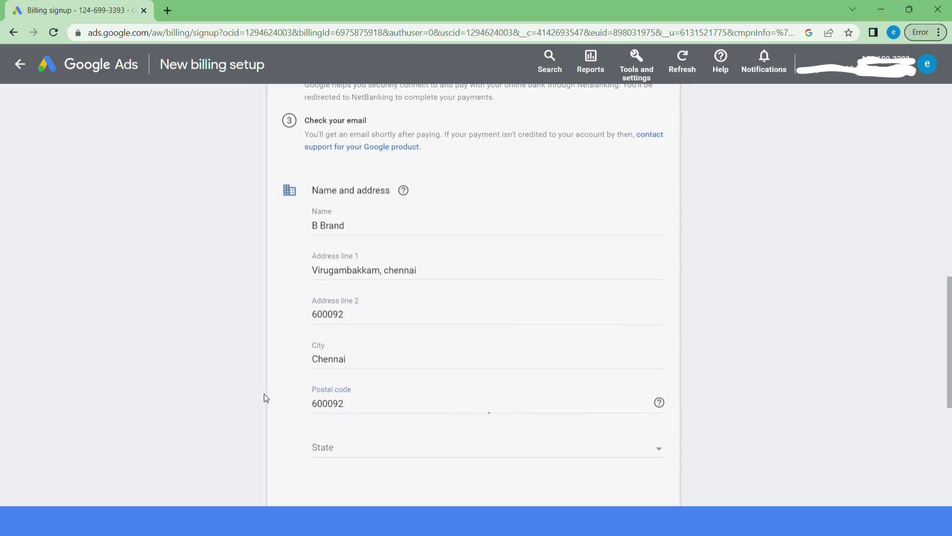
# Open the State dropdown and scroll toward Tamil Nadu.
pyautogui.click(389, 453)
pyautogui.scroll(-5, 343, 461)
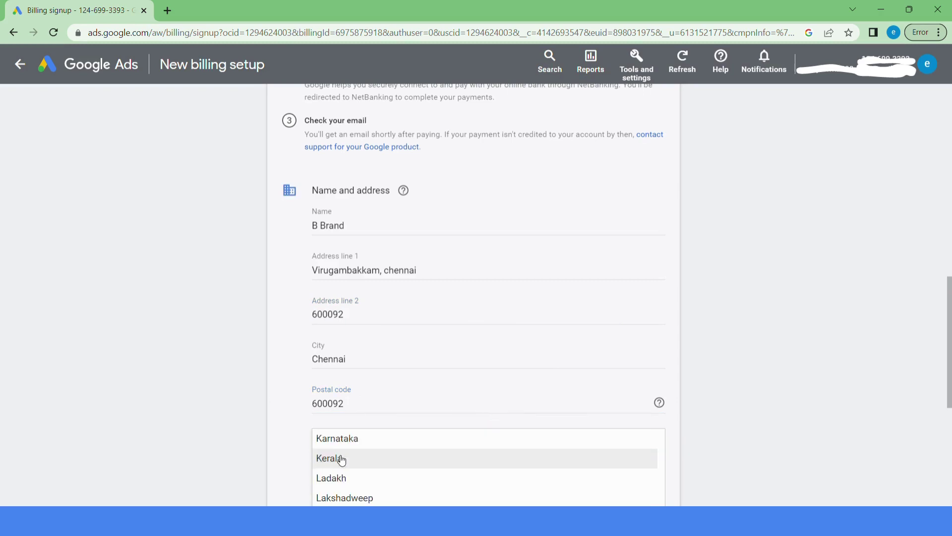
pyautogui.scroll(-1, 341, 460)
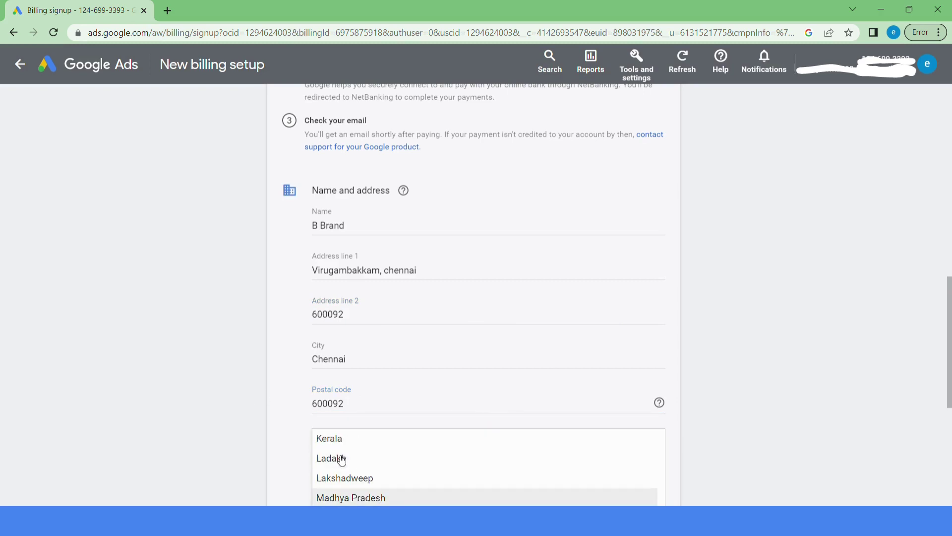
pyautogui.moveTo(950, 352); pyautogui.dragTo(950, 421)
# Choose Tamil Nadu, enter a ₹10000 payment amount, accept the terms, and submit.
pyautogui.press('t')
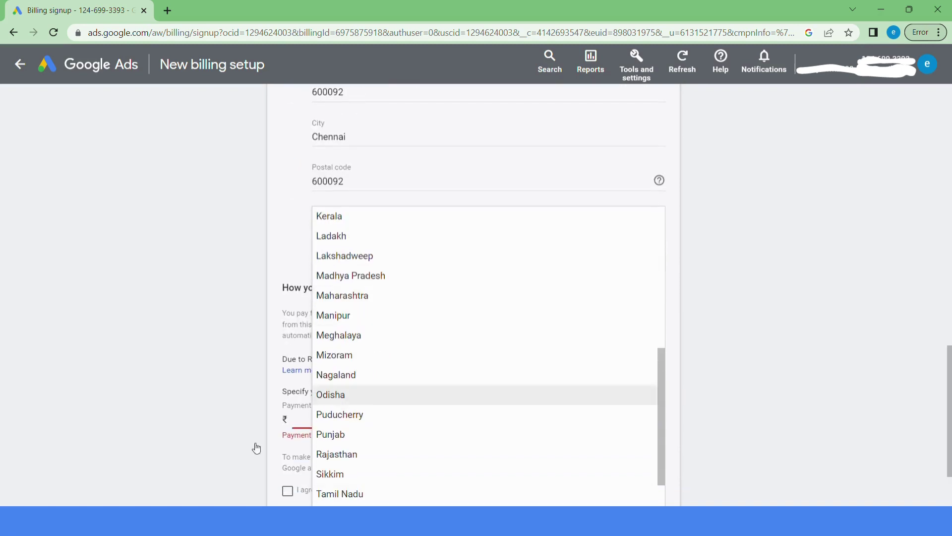
pyautogui.click(362, 494)
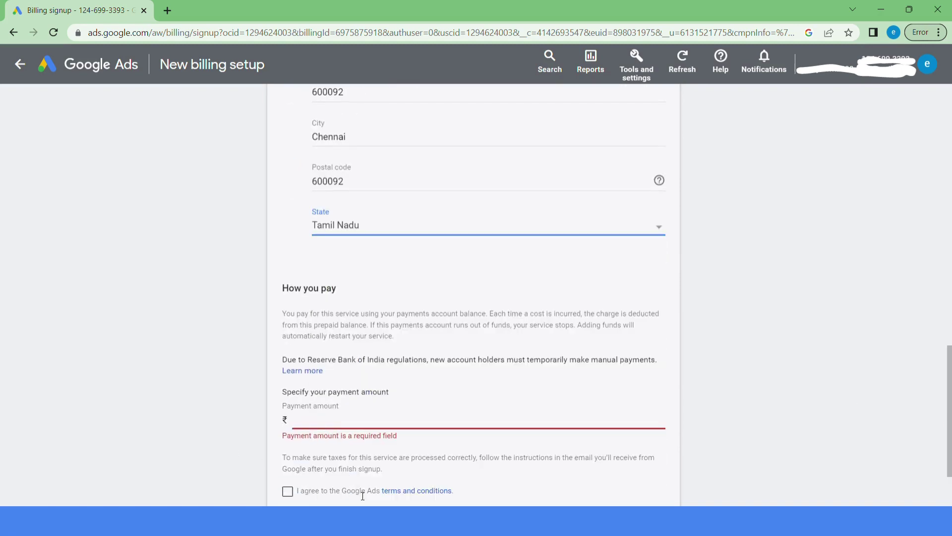
pyautogui.click(361, 423)
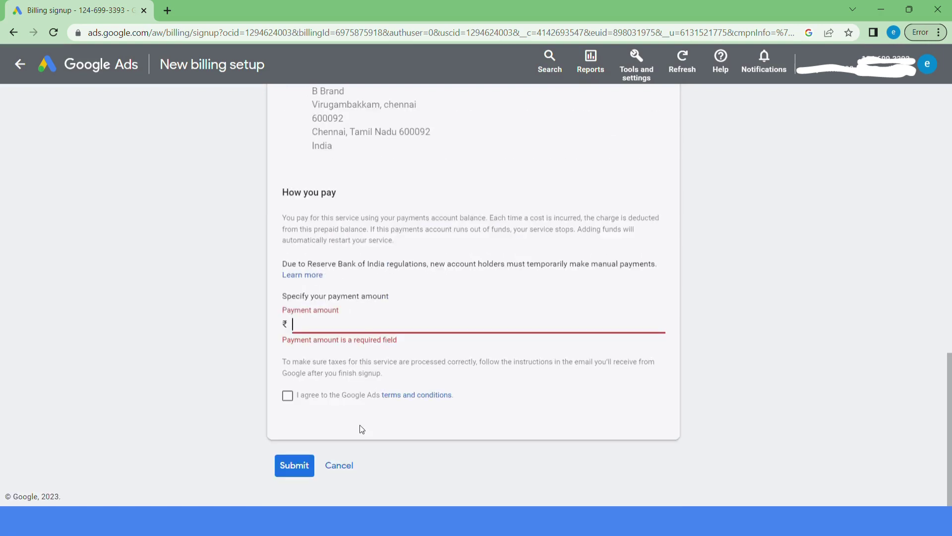
pyautogui.write('100000')
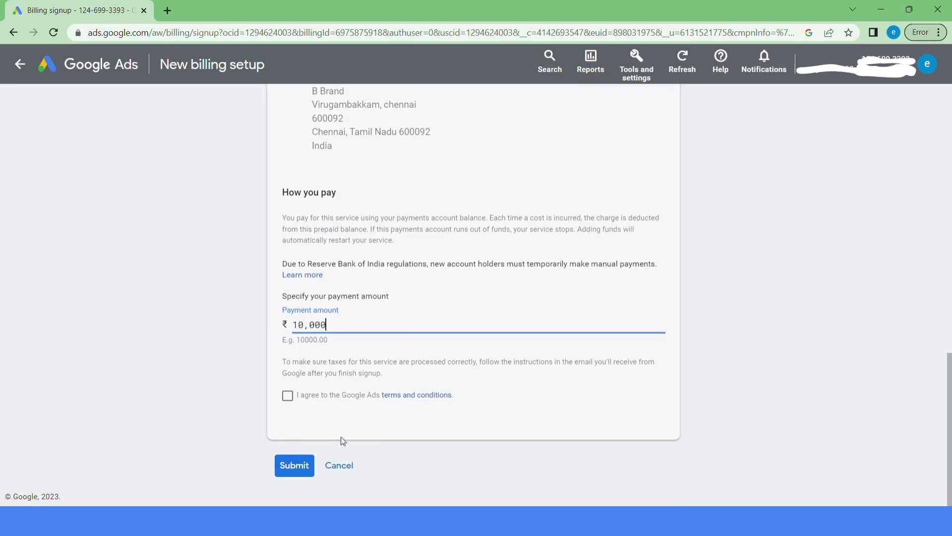
pyautogui.click(328, 396)
pyautogui.click(296, 467)
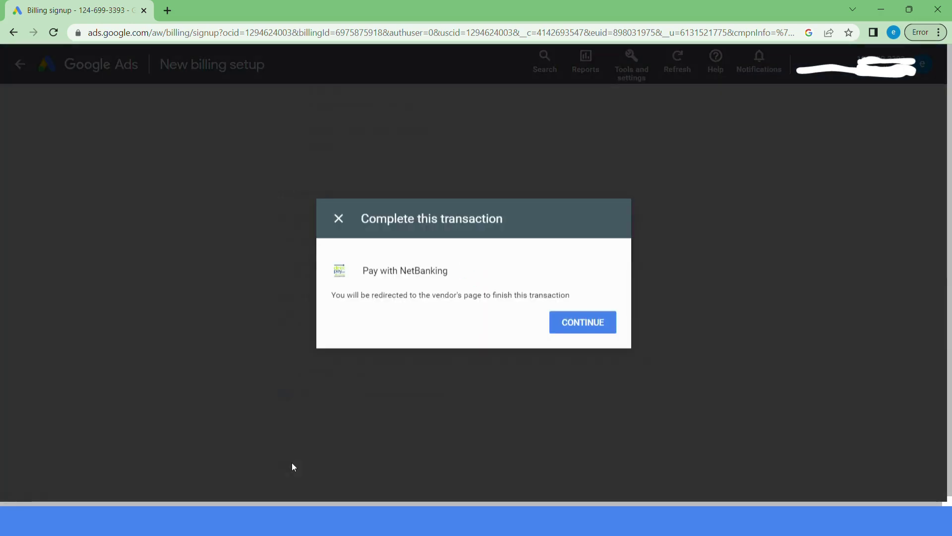
# Continue with the NetBanking payment, then view the Payment methods page.
pyautogui.click(588, 326)
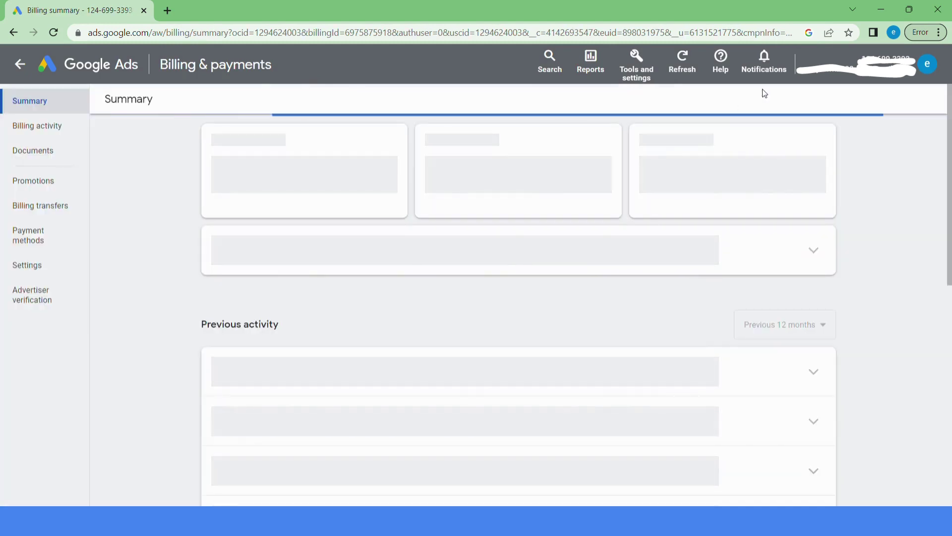
pyautogui.click(59, 242)
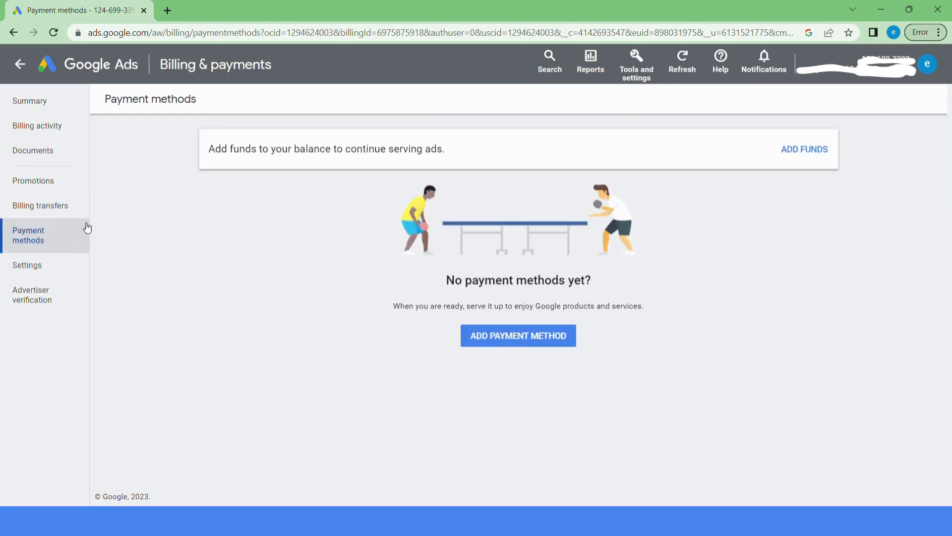
pyautogui.click(534, 334)
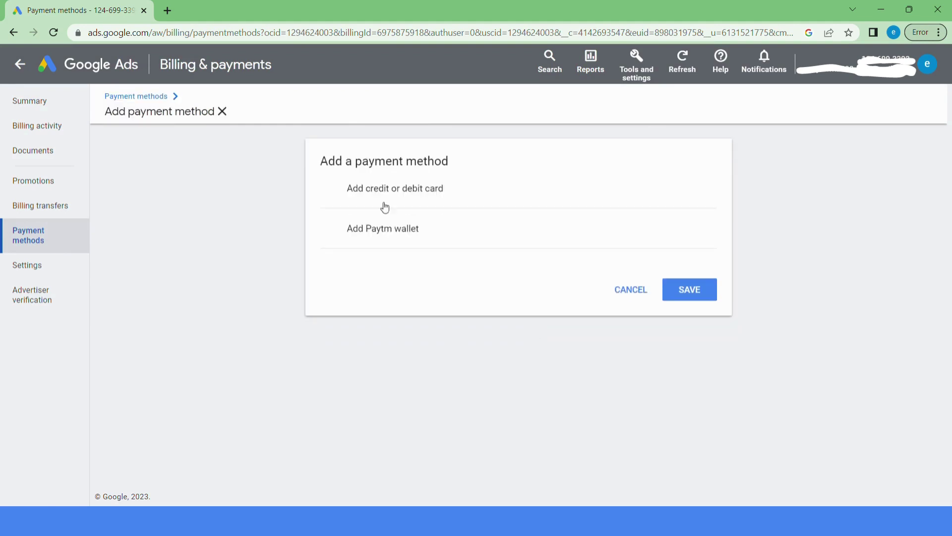
pyautogui.click(429, 193)
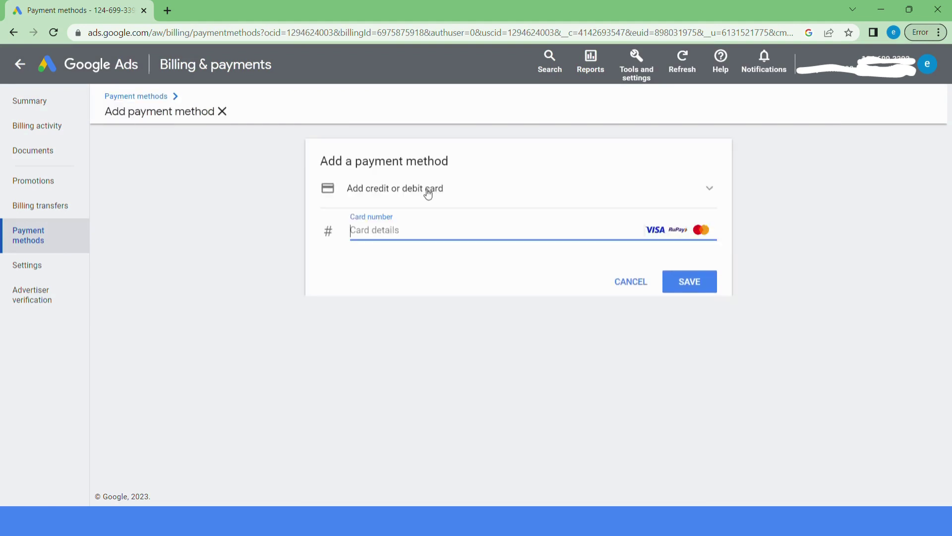
pyautogui.click(428, 193)
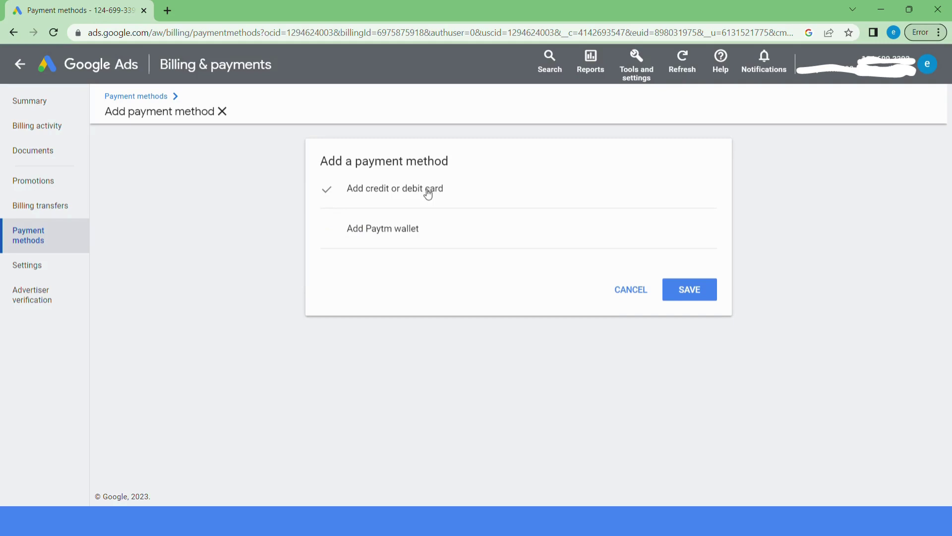
pyautogui.click(332, 195)
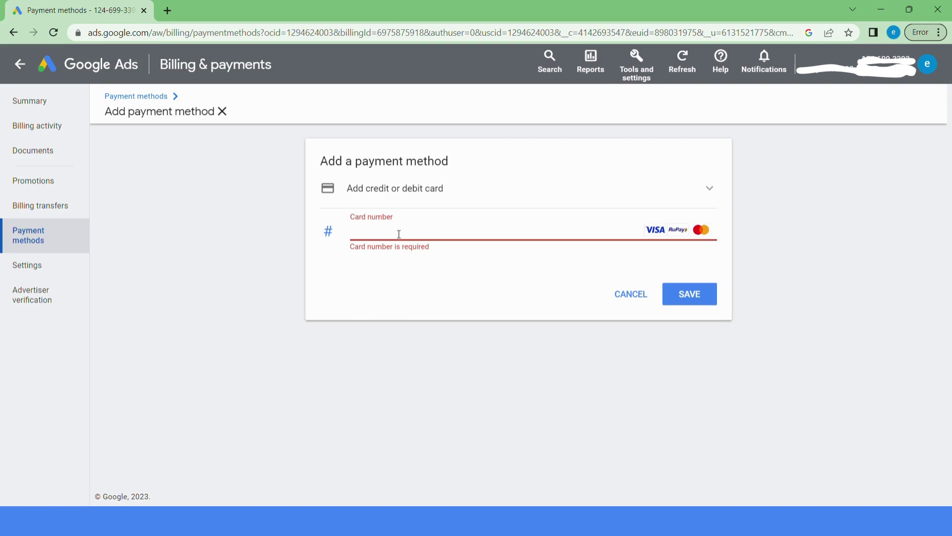
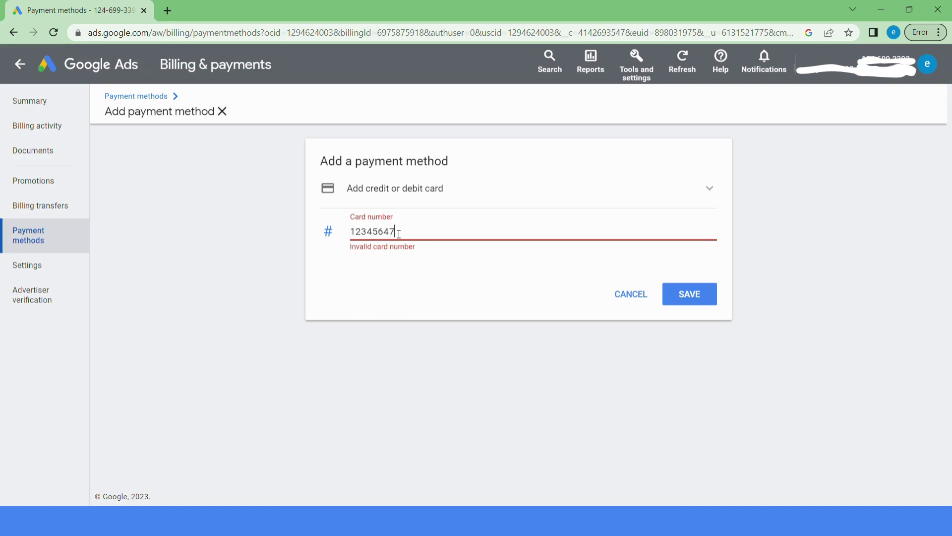
pyautogui.hotkey('ctrl', 'a')
pyautogui.press('BackSpace')
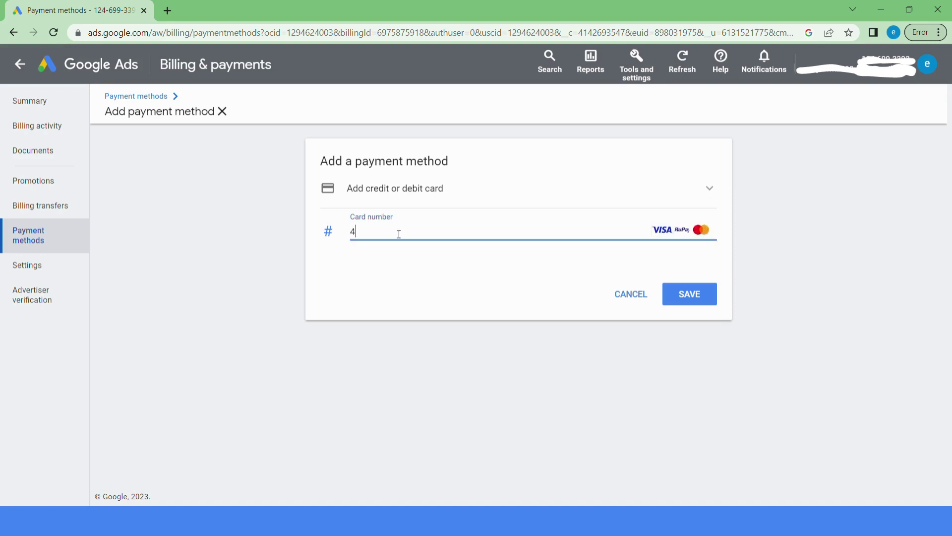
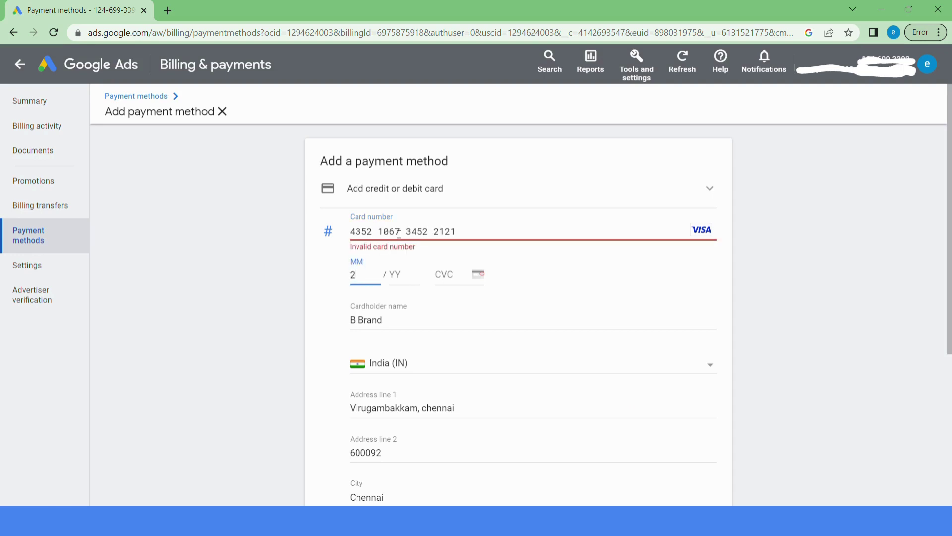
pyautogui.press('BackSpace')
pyautogui.hotkey('ctrl', 'a')
pyautogui.click(888, 271)
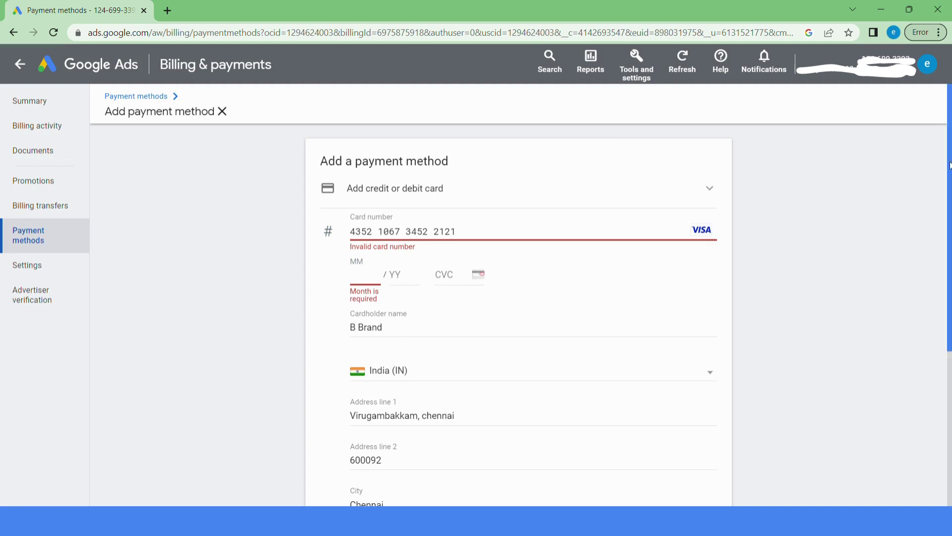
pyautogui.moveTo(949, 165); pyautogui.dragTo(950, 308)
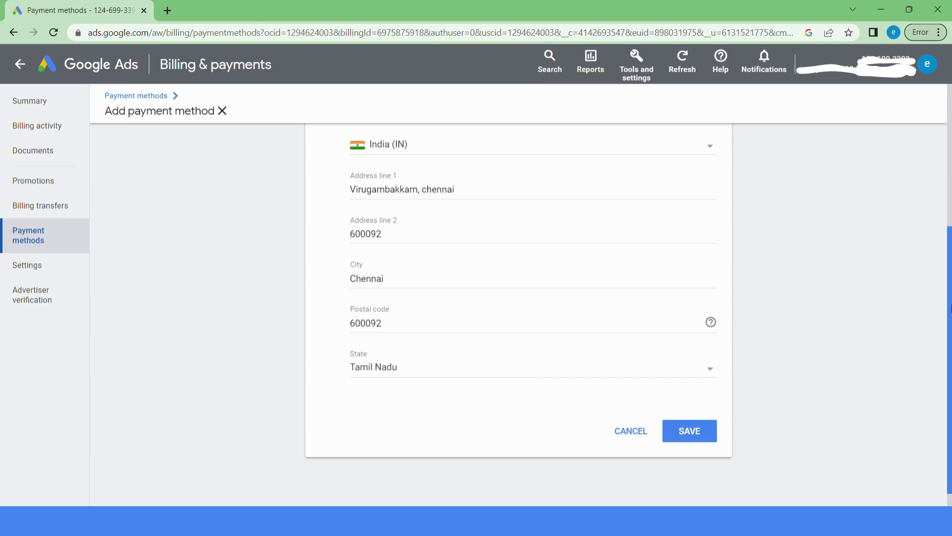
pyautogui.press('Escape')
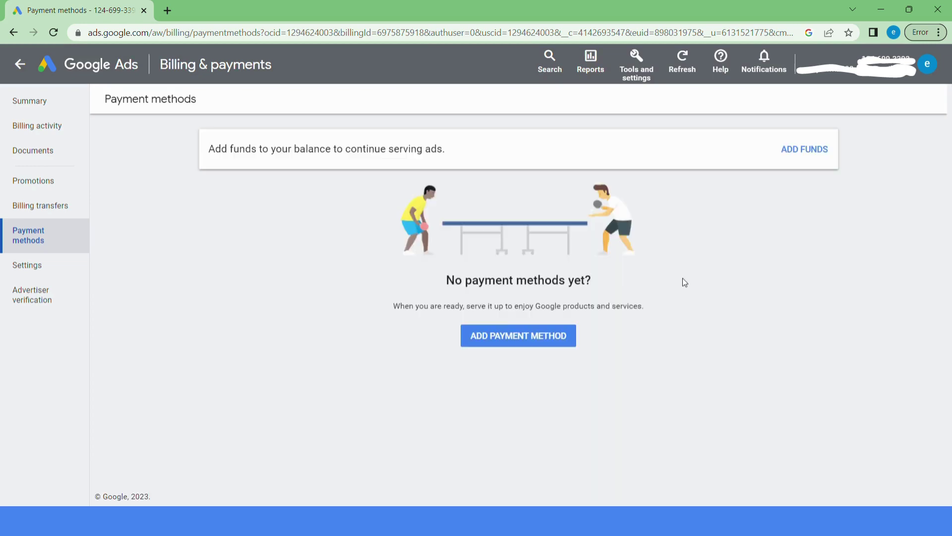